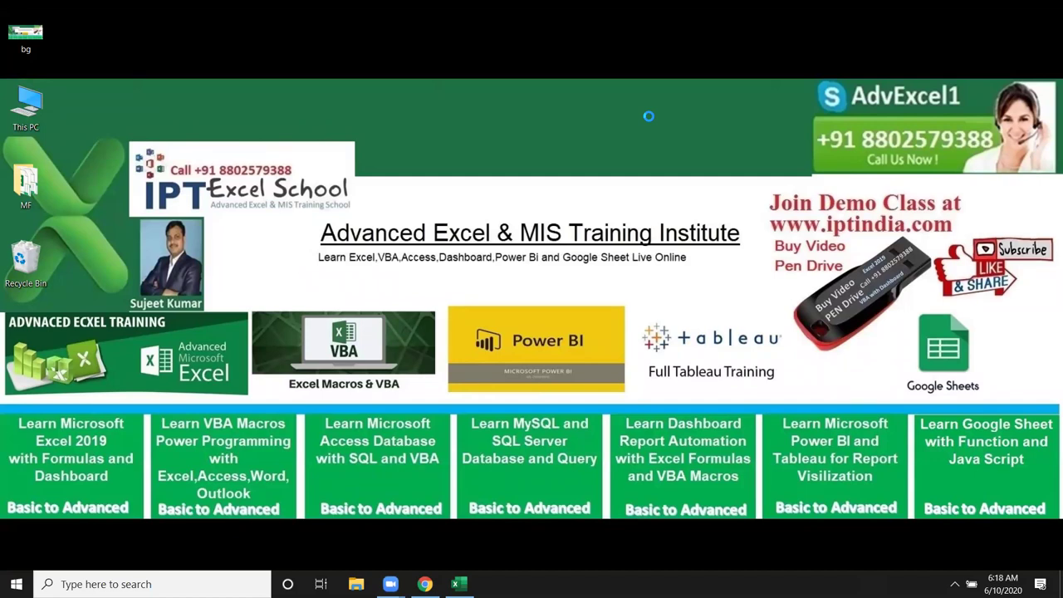
Refresh the desktop and restore the minimised Book1 Excel window.
right_click(646, 120)
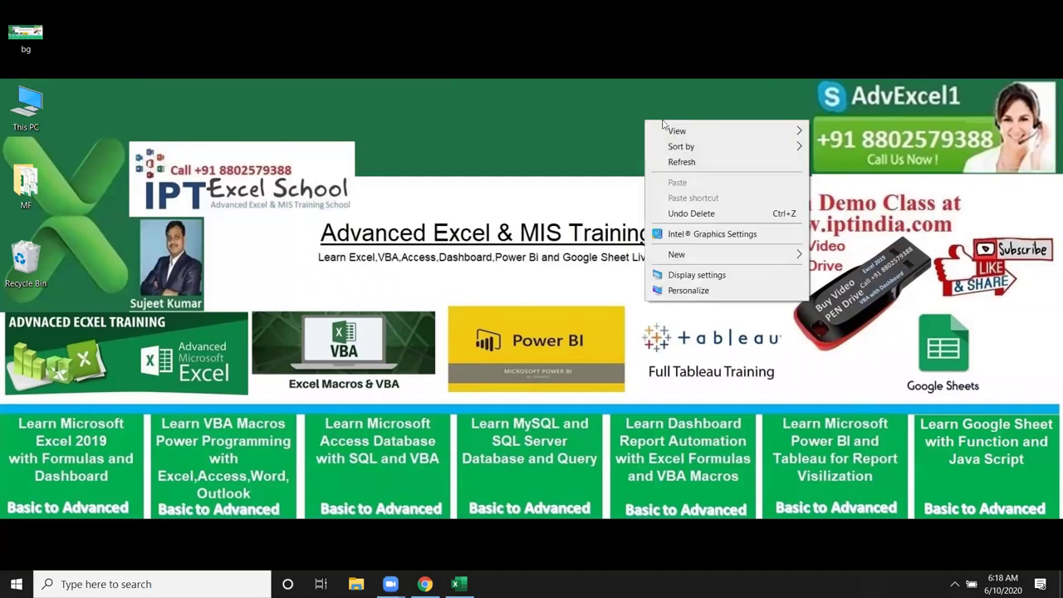
left_click(684, 163)
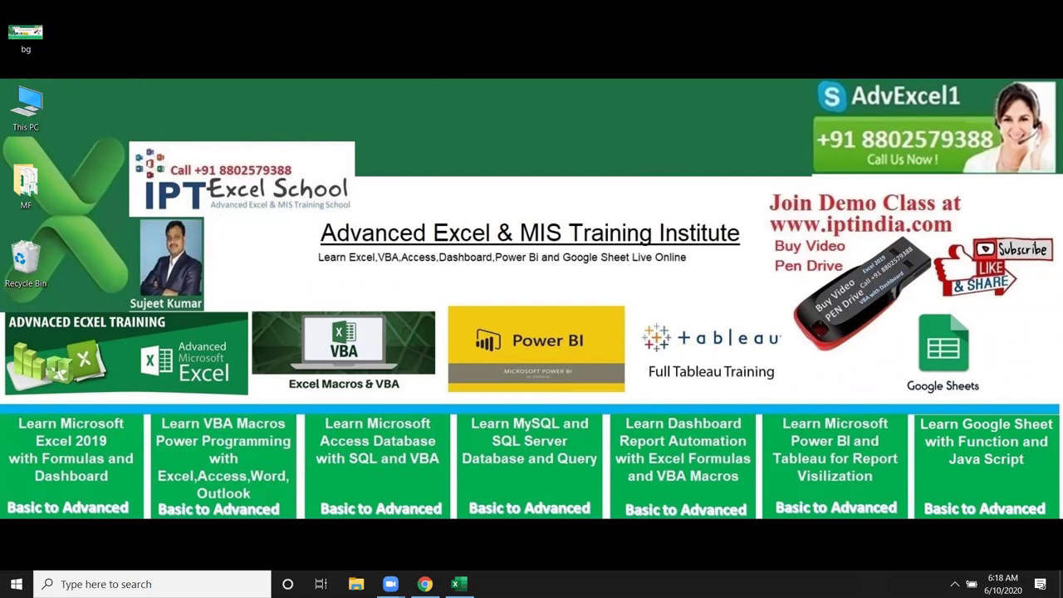
mouse_move(456, 584)
left_click(468, 581)
List the arithmetic operators +, -, *, /, ^ in I1:I5.
left_click(428, 158)
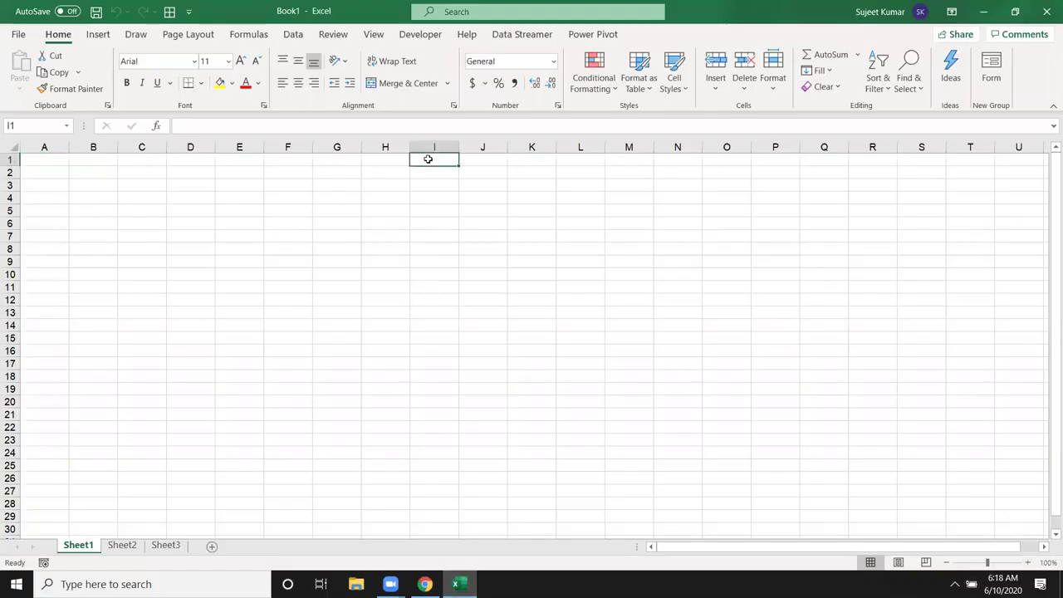
type("+")
key("Return")
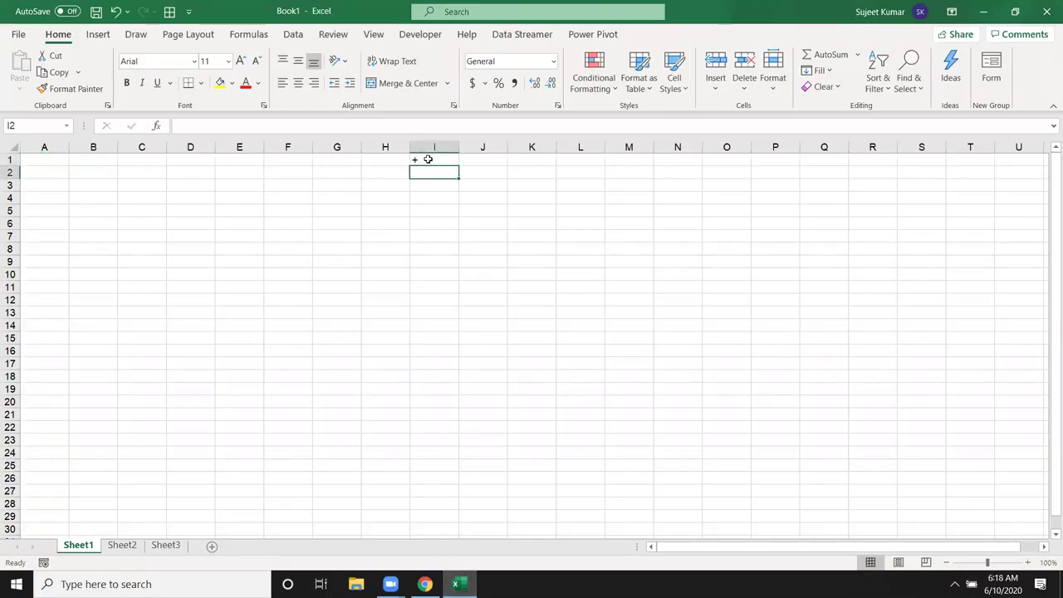
type("-")
key("Return")
type("*")
key("Return")
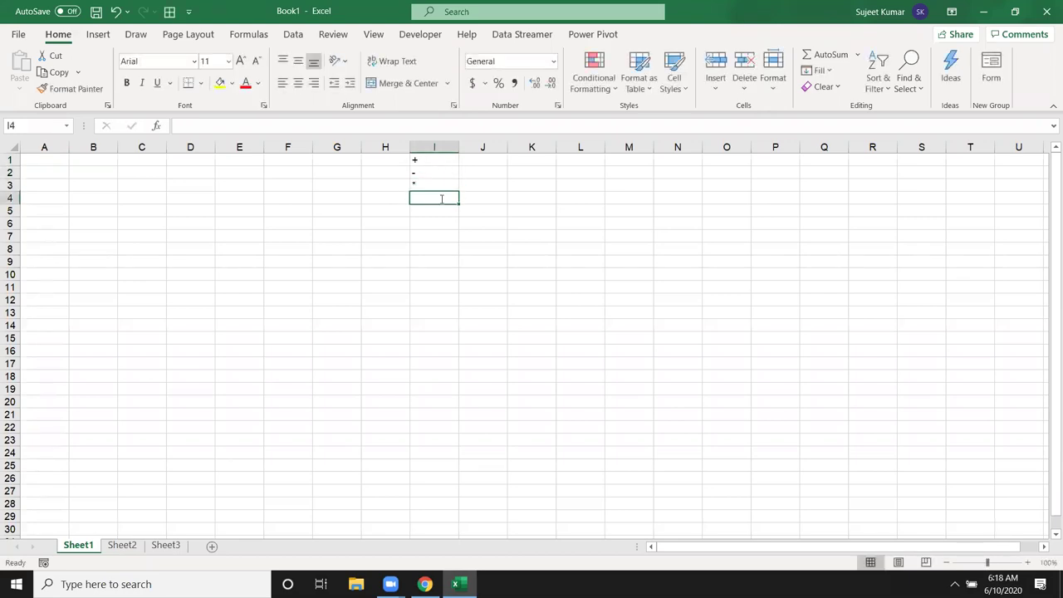
type("/")
key("Return")
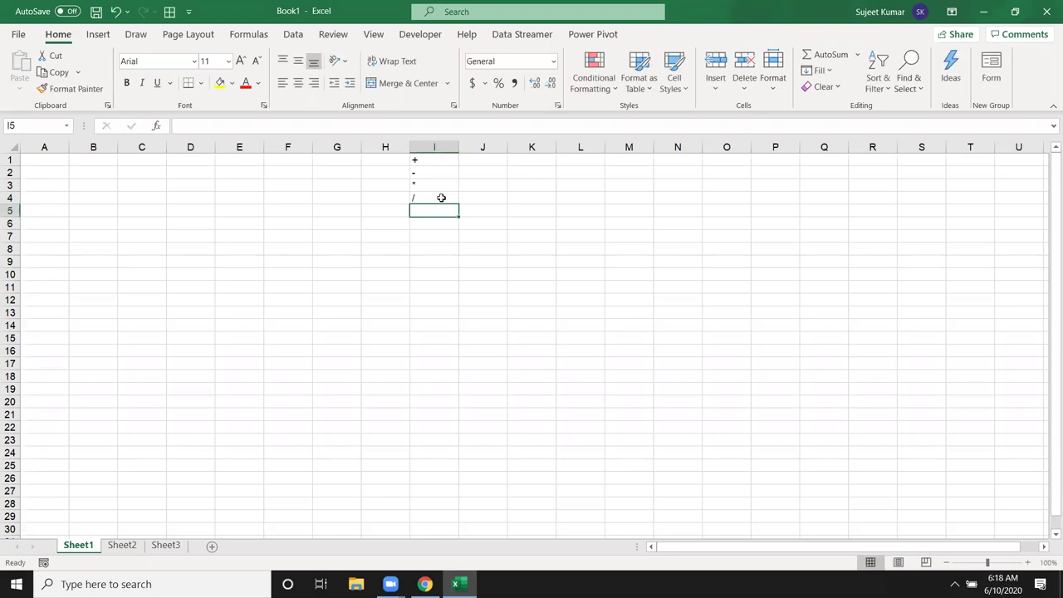
type("^")
key("Return")
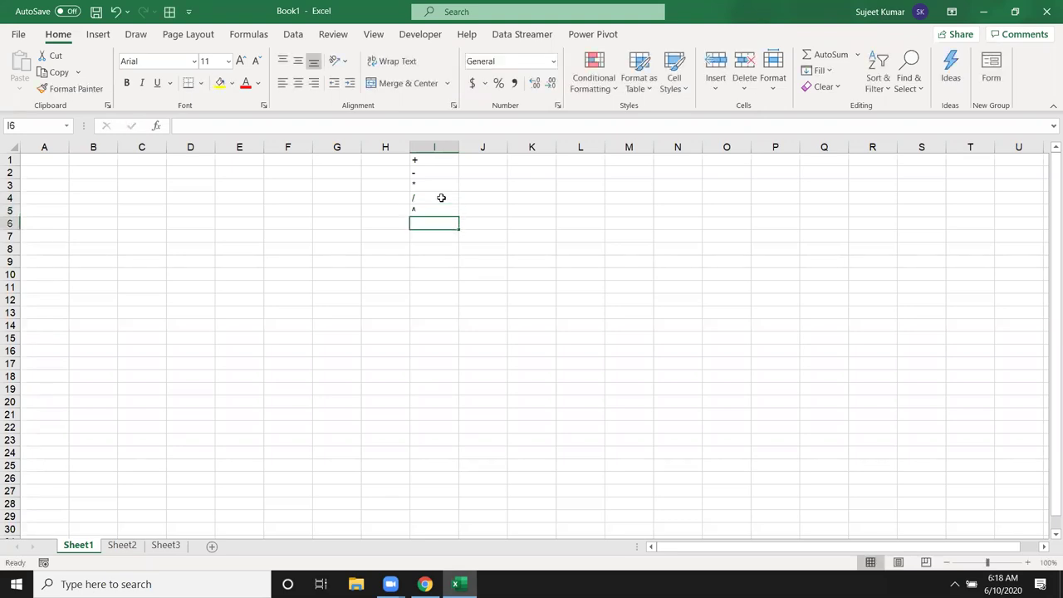
List the comparison operators =, >, <, >=, <=, <> in J1:J6.
left_click(479, 165)
type("=")
key("Return")
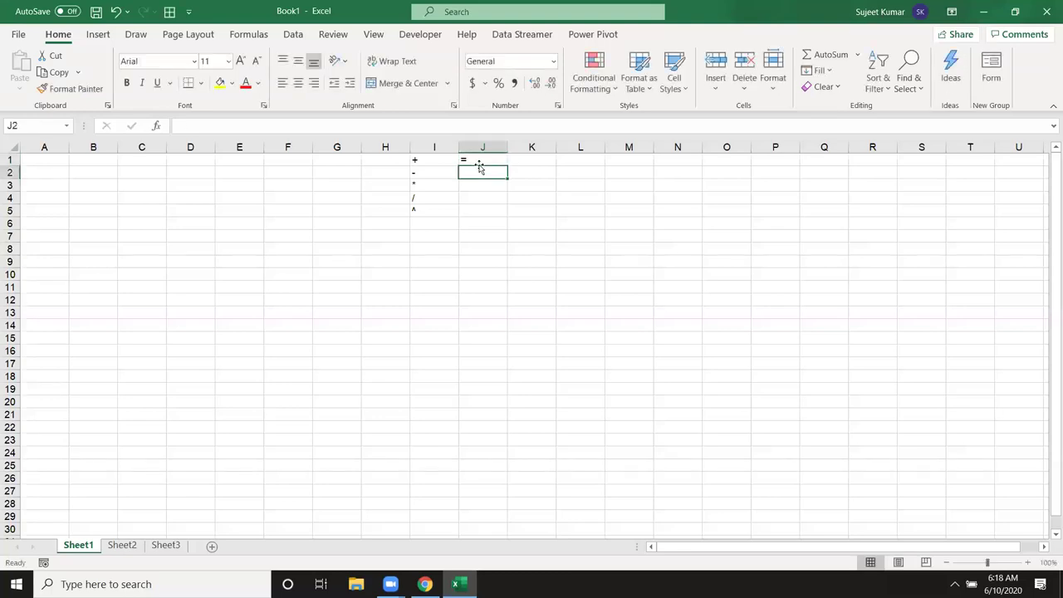
type(">")
key("Return")
type("<")
key("Return")
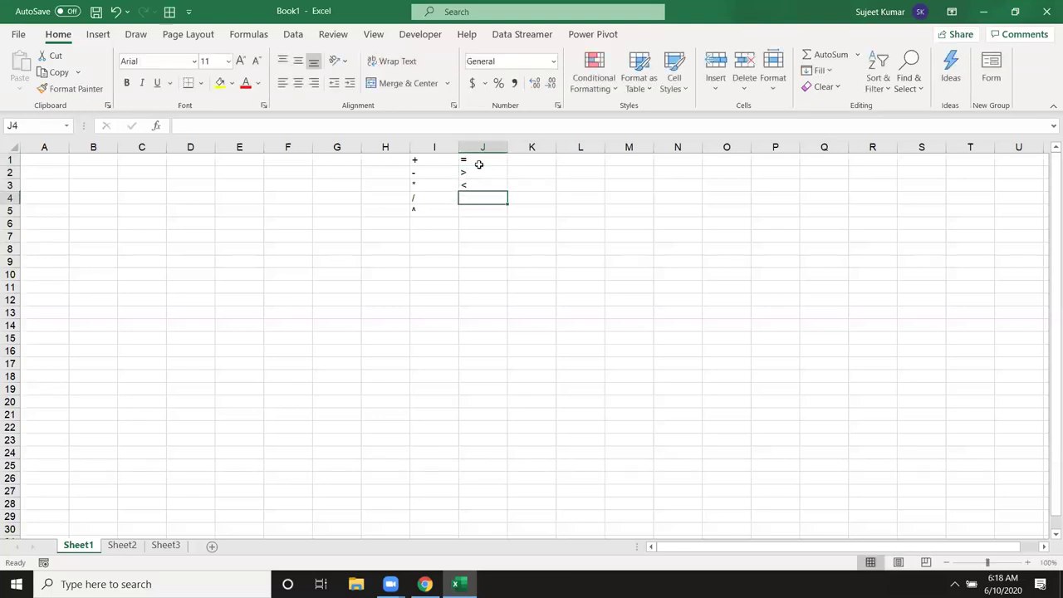
type(">=")
key("Return")
type("<=")
key("Return")
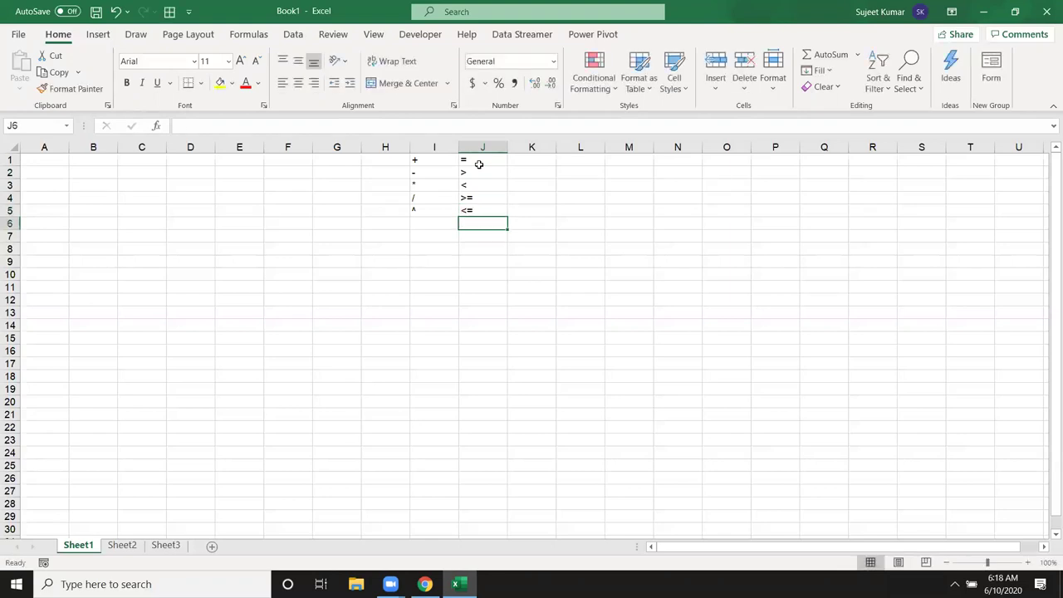
type("<>")
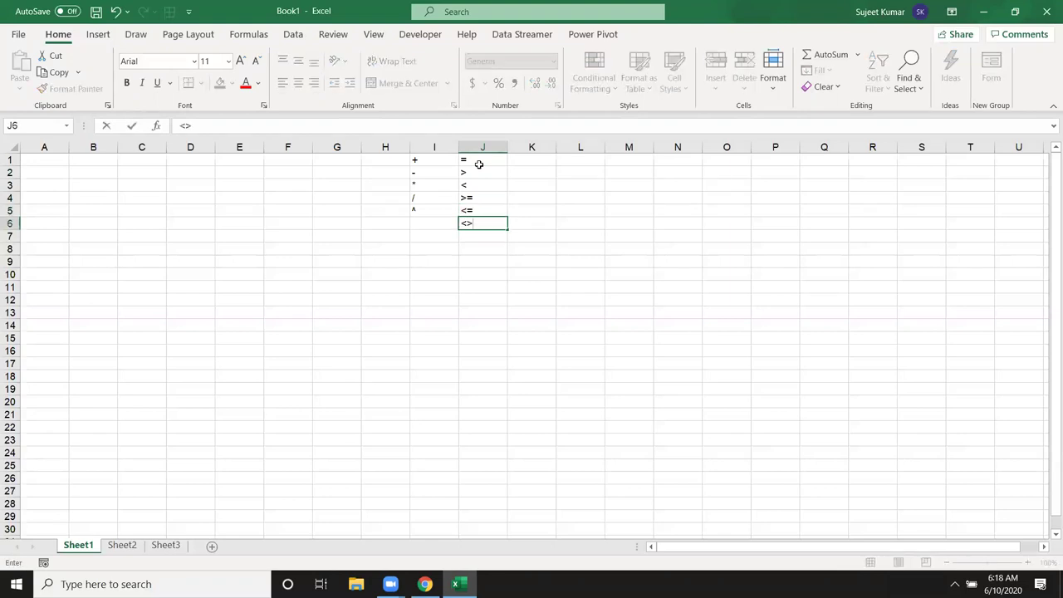
key("Return")
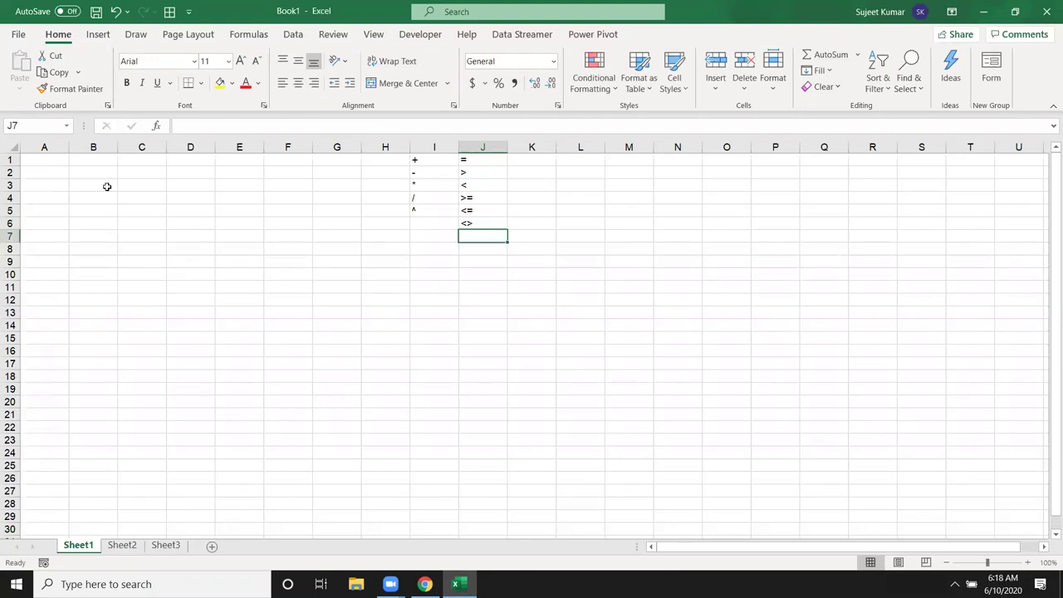
Enter 85, 36, 85, 12, 36, 85 into A1:A6.
left_click(56, 160)
type("85")
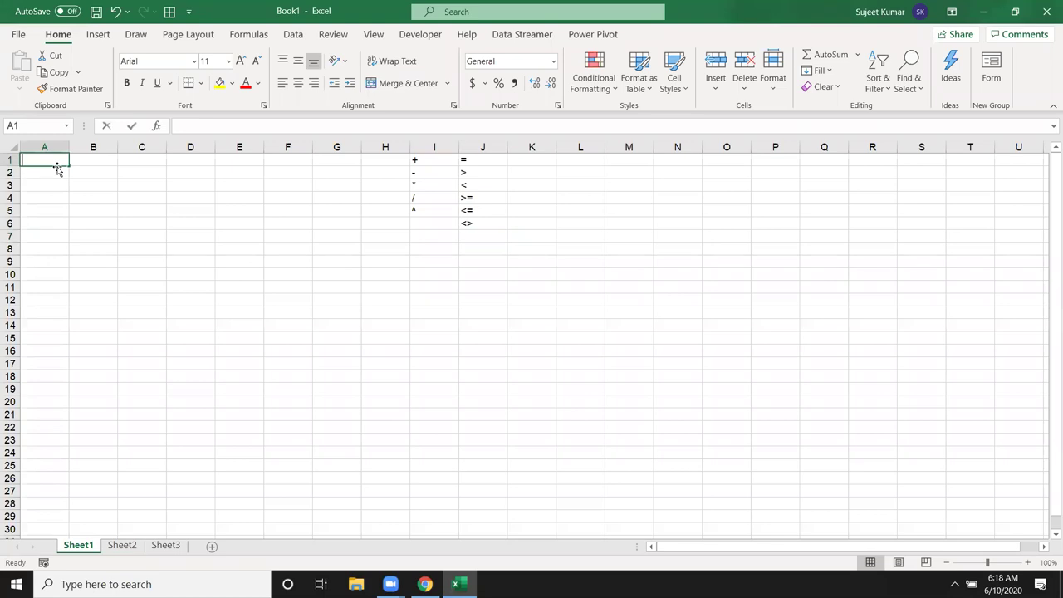
key("Return")
type("36")
key("Return")
type("85")
key("Return")
type("12")
key("Return")
type("36")
key("Return")
type("85")
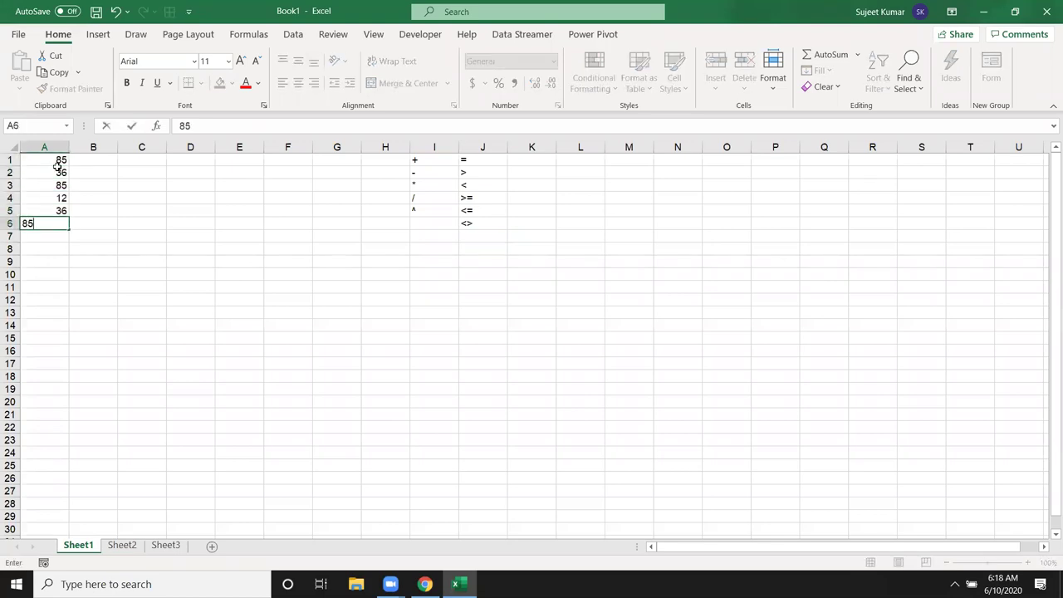
key("Return")
Enter 45, 69, 25, 65, 12, 85 into A7:A12.
type("45")
key("Return")
type("69")
key("Return")
type("25")
key("Return")
type("5")
key("Return")
type("12")
key("Return")
type("85")
key("Return")
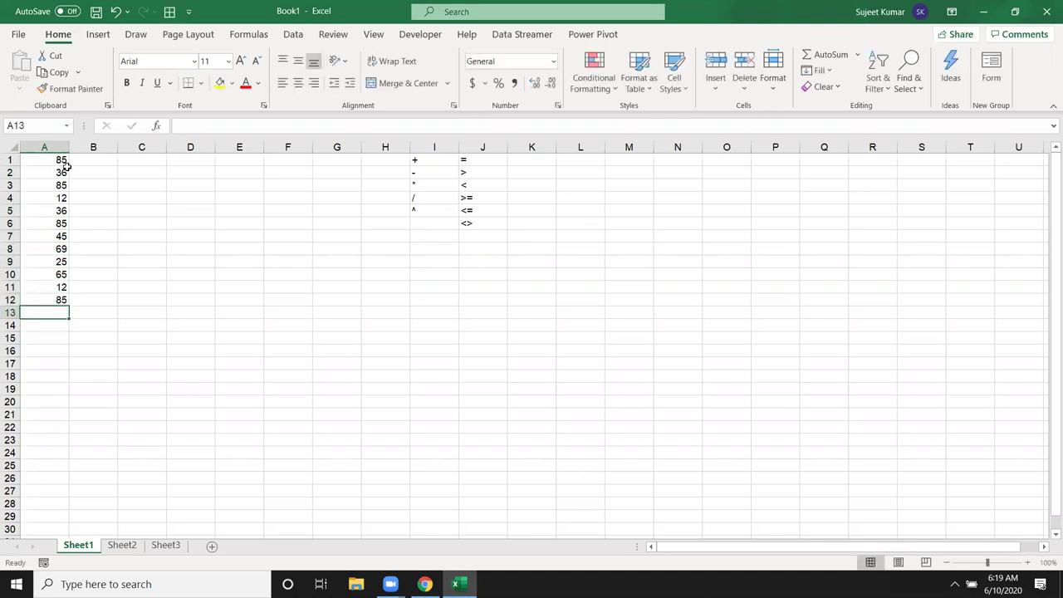
left_click(85, 162)
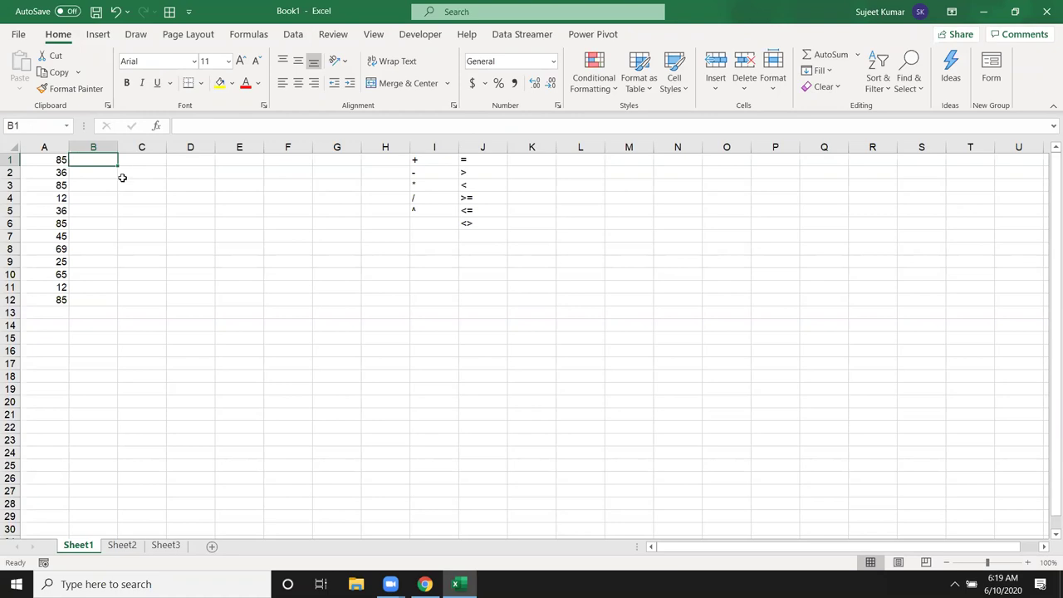
left_click_drag(87, 297, 77, 156)
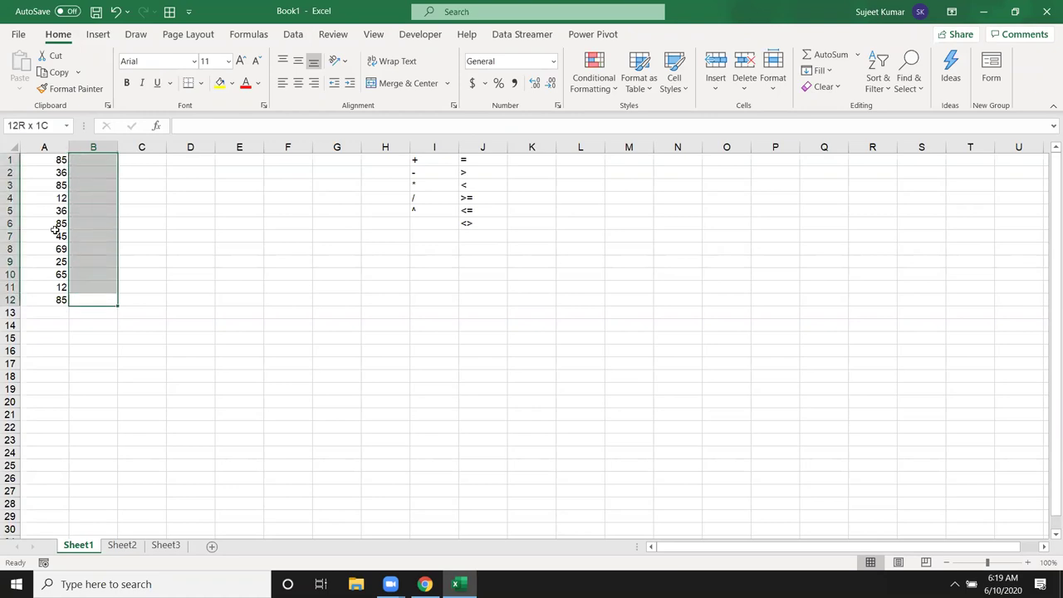
left_click(63, 201)
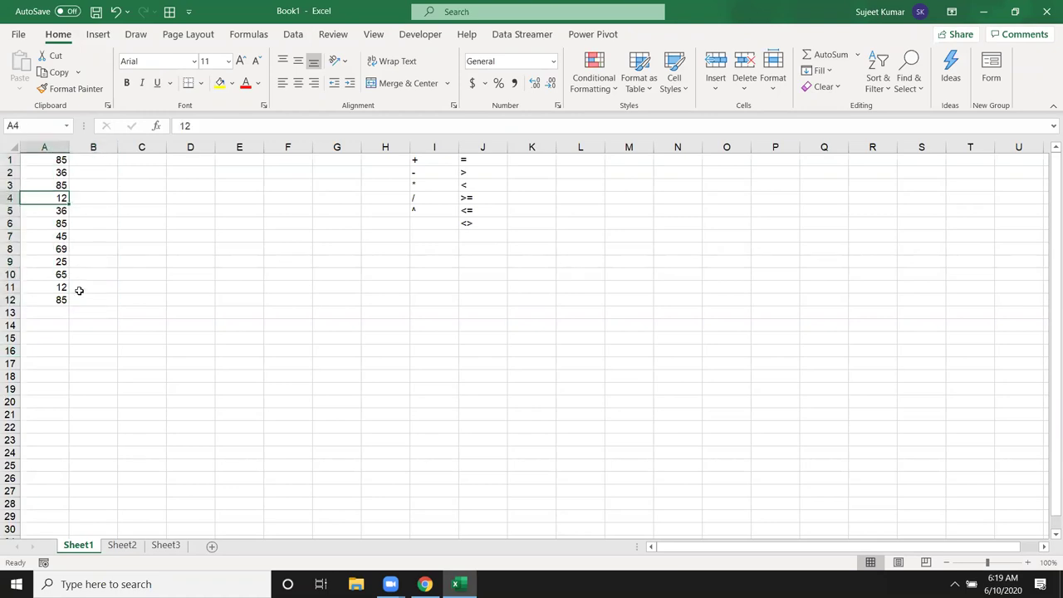
left_click(78, 287)
left_click(84, 310)
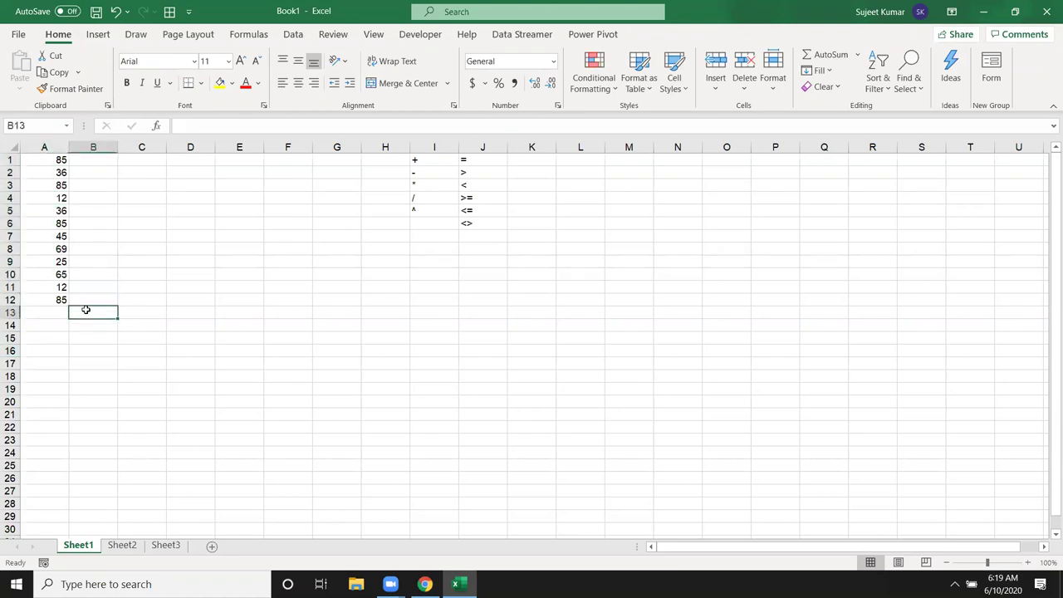
left_click(89, 164)
type("=")
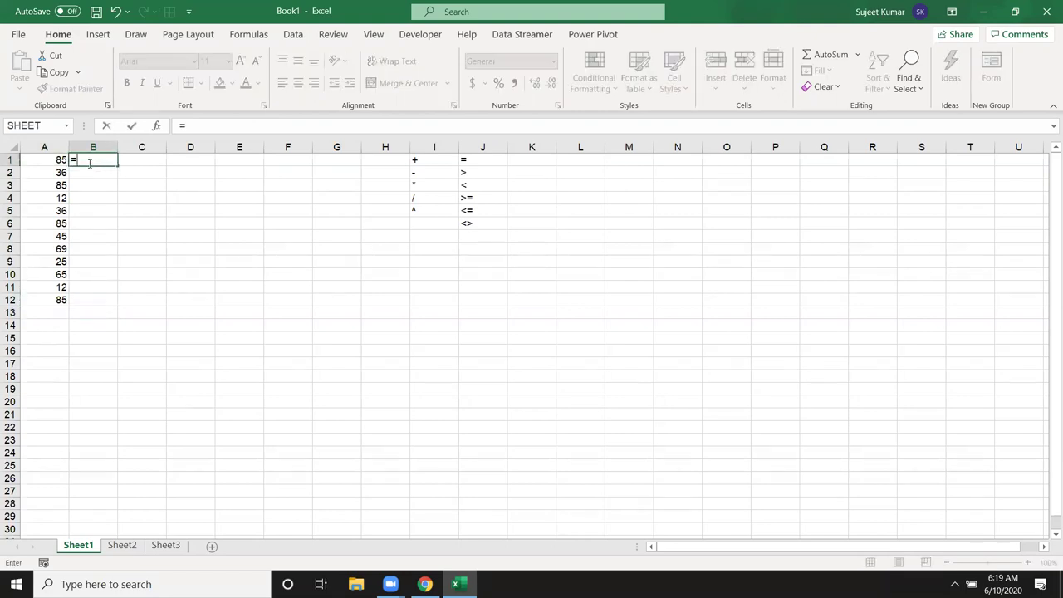
type("if")
key("Tab")
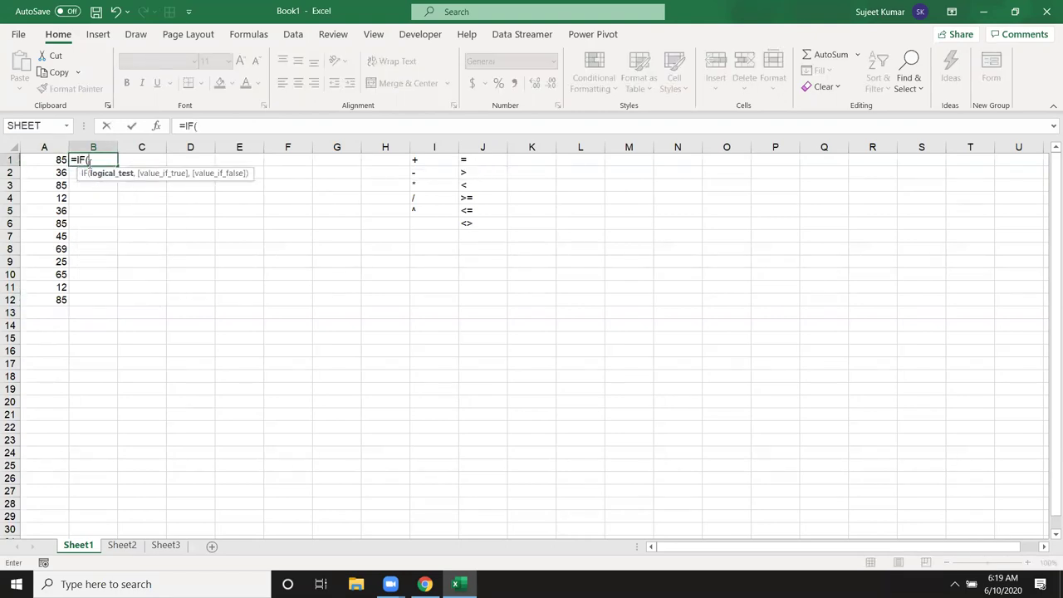
key("Left")
type(">50")
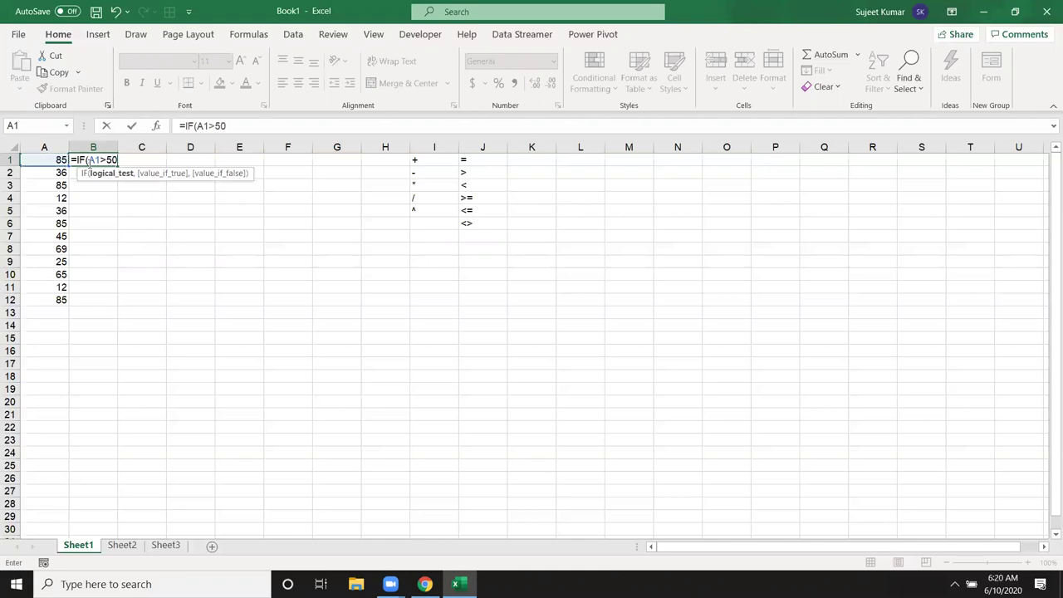
key("Escape")
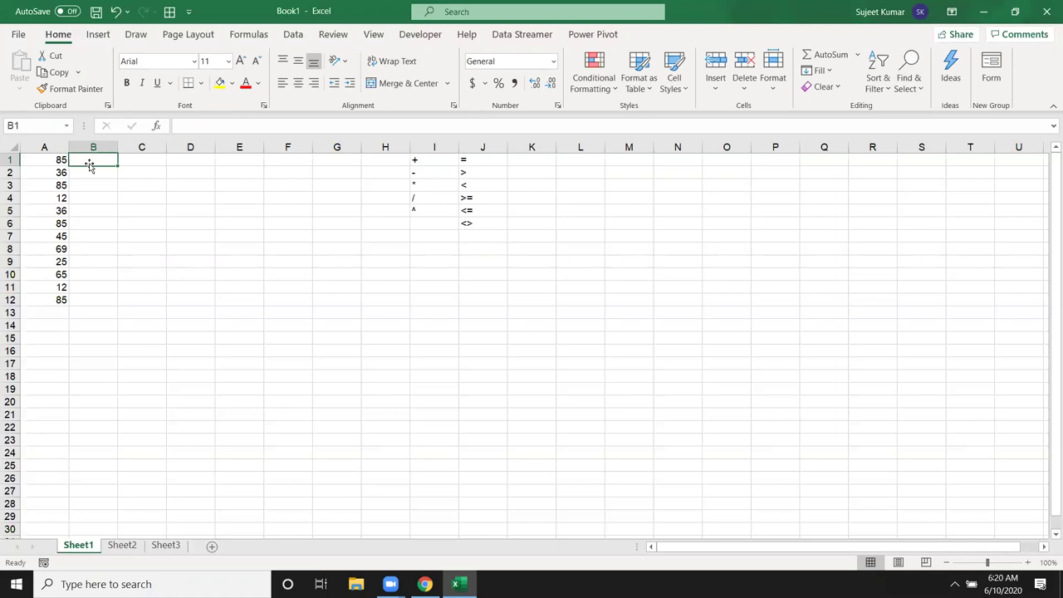
Enter =A1>50 in B1 and fill it down to B12.
type("=")
key("Left")
type(">5")
key("Return")
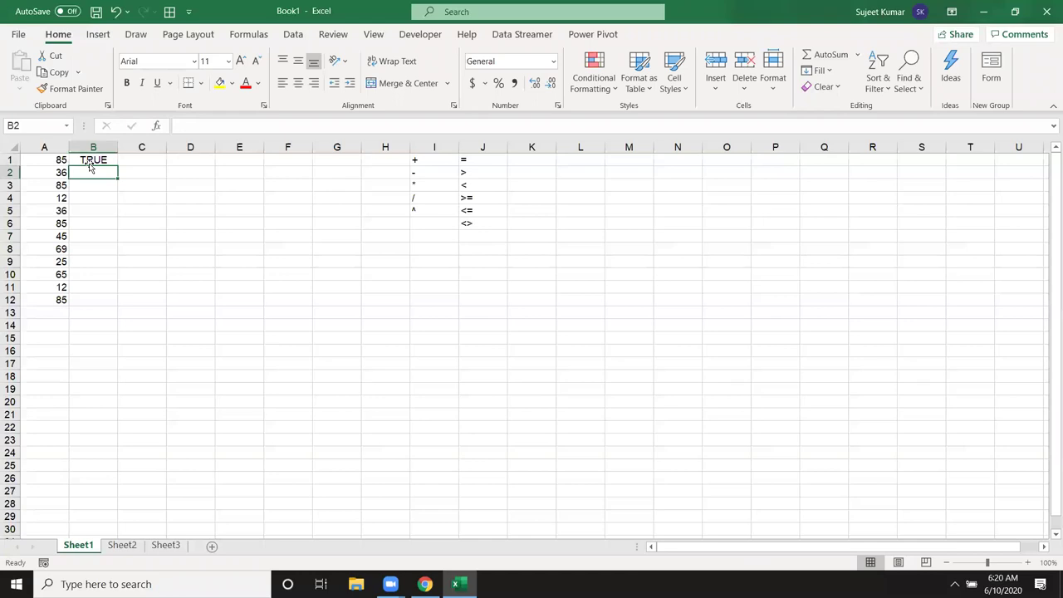
double_click(90, 159)
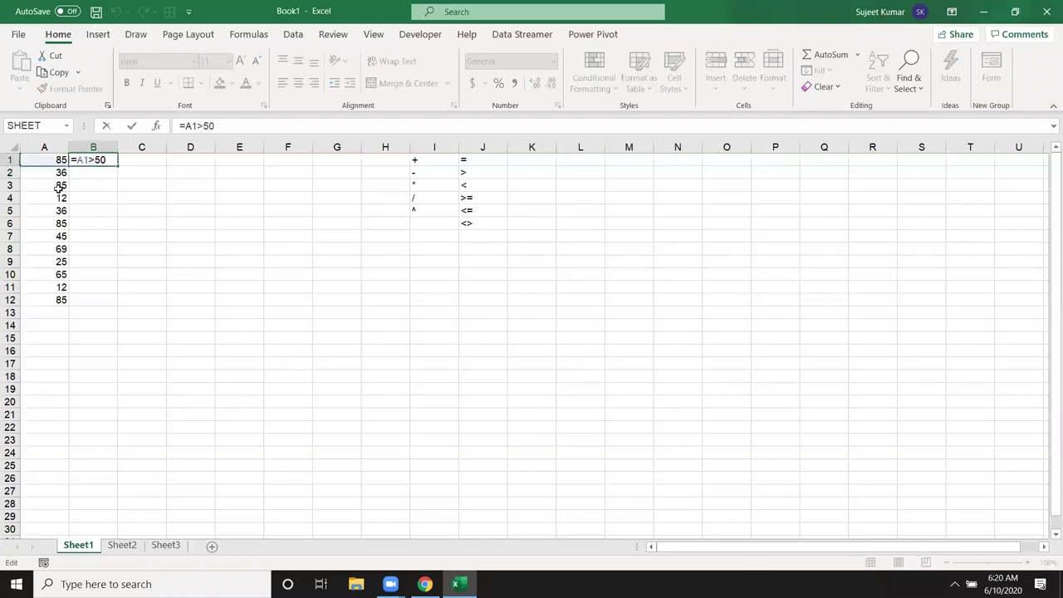
key("Return")
left_click(95, 160)
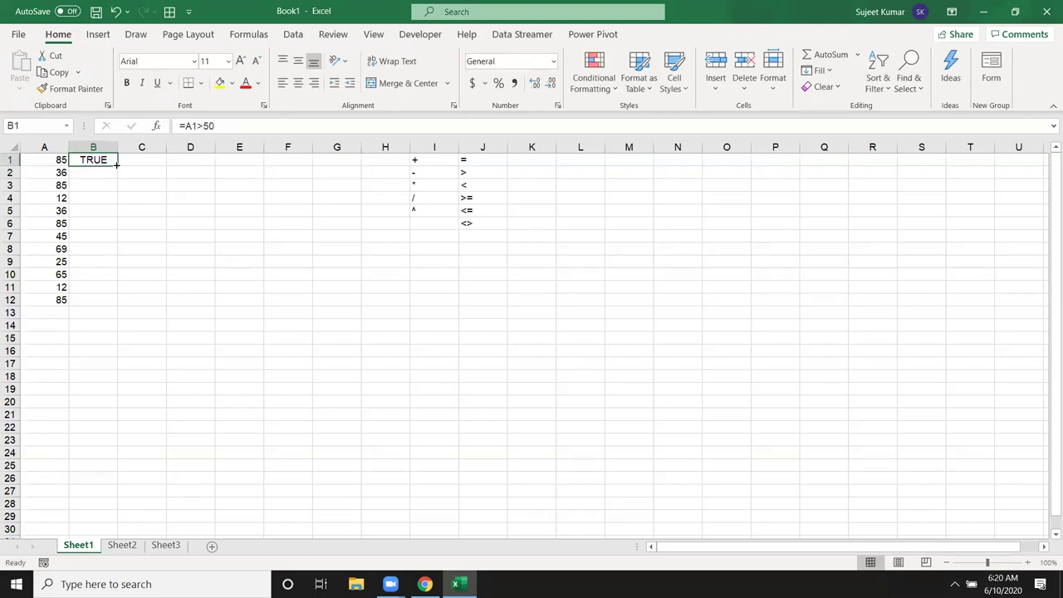
double_click(117, 165)
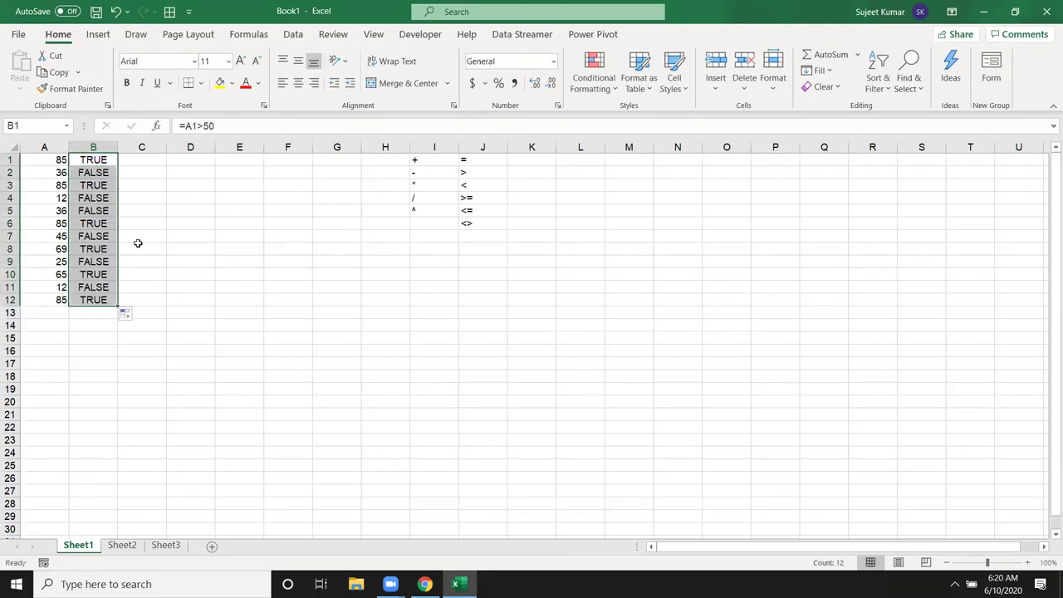
Check the copied comparisons in B3, B4, B6, B8 and B11.
left_click(84, 161)
left_click(85, 184)
left_click(85, 198)
left_click(86, 225)
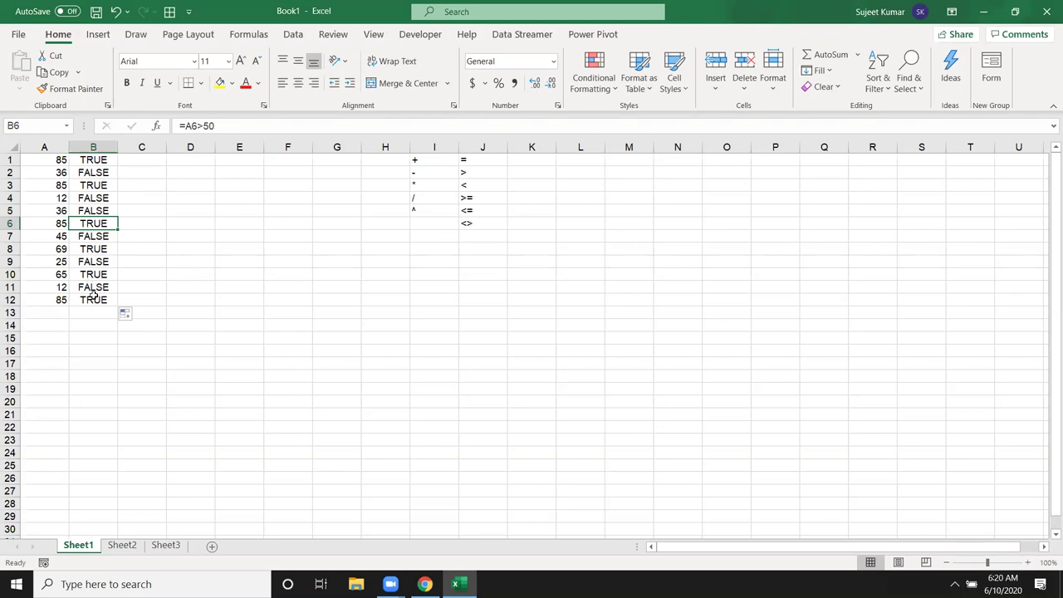
left_click(92, 249)
left_click(92, 287)
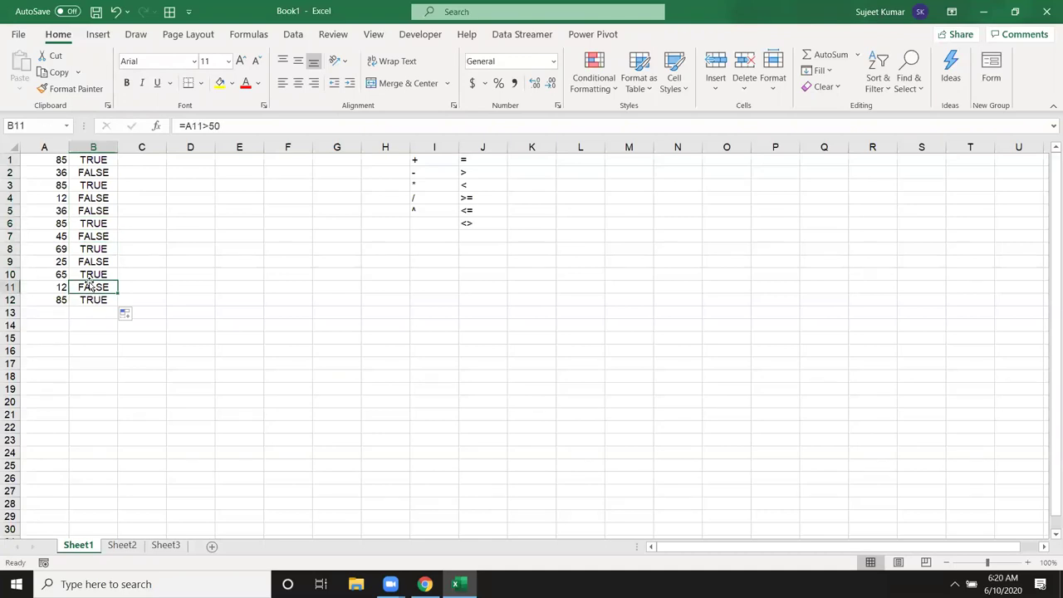
left_click(139, 160)
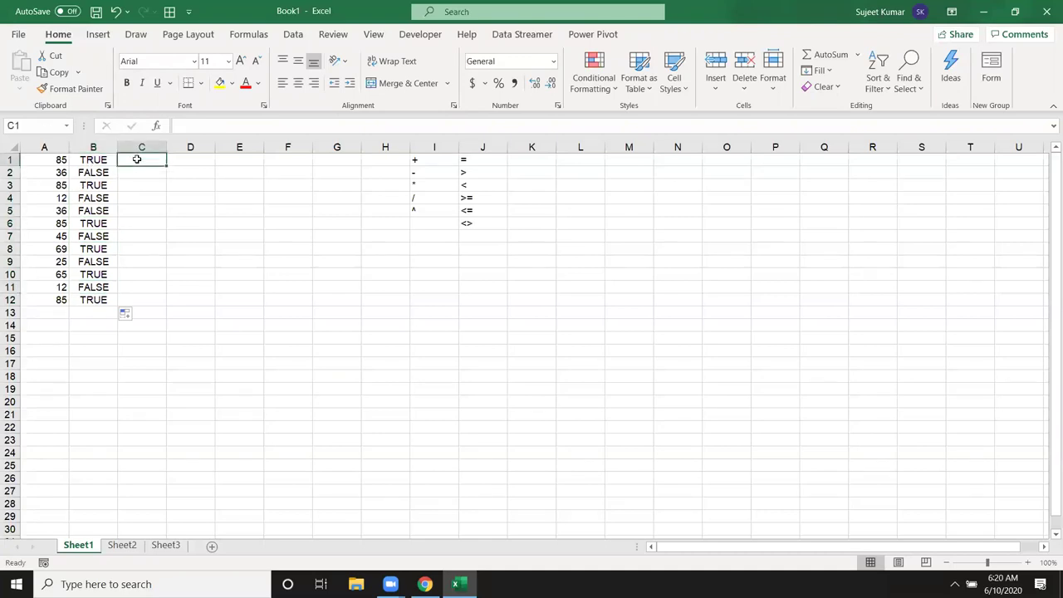
Enter =IF(B1,"OK","Pending") in C1 and fill it down to C12.
type("=if")
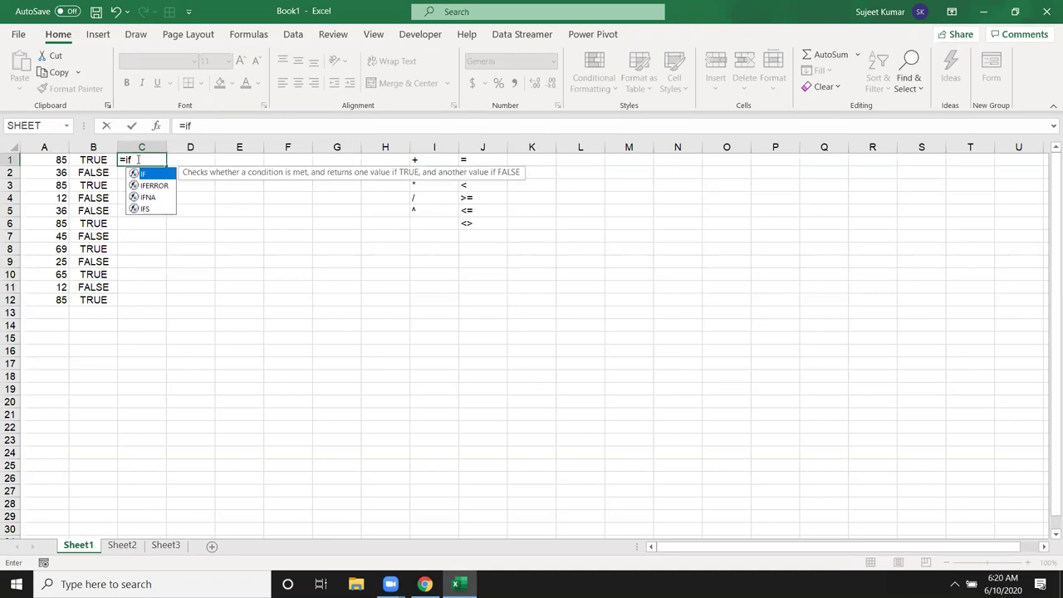
key("Tab")
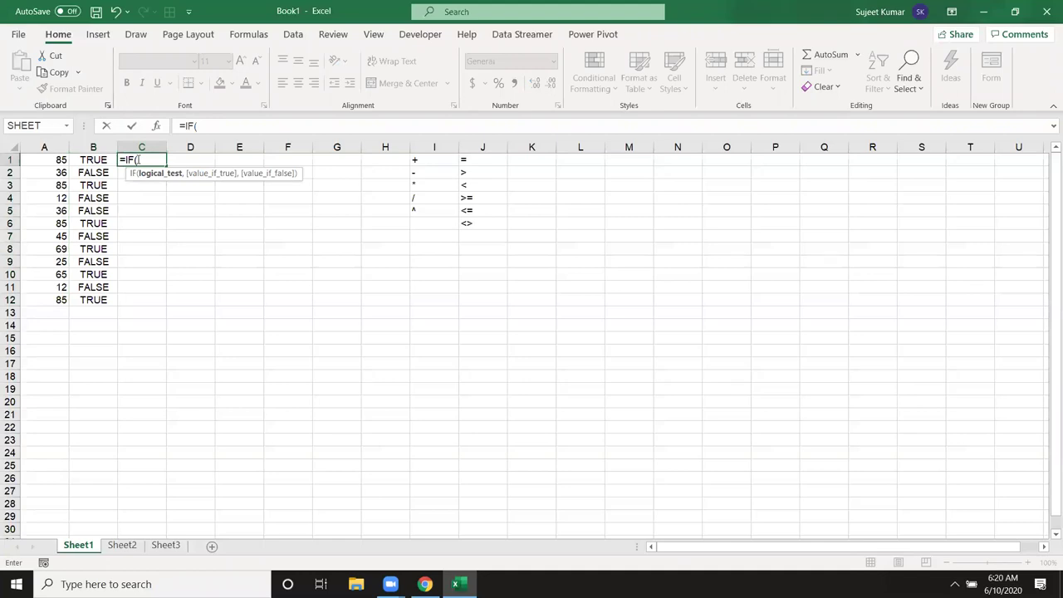
key("Left")
type(",\"OK")
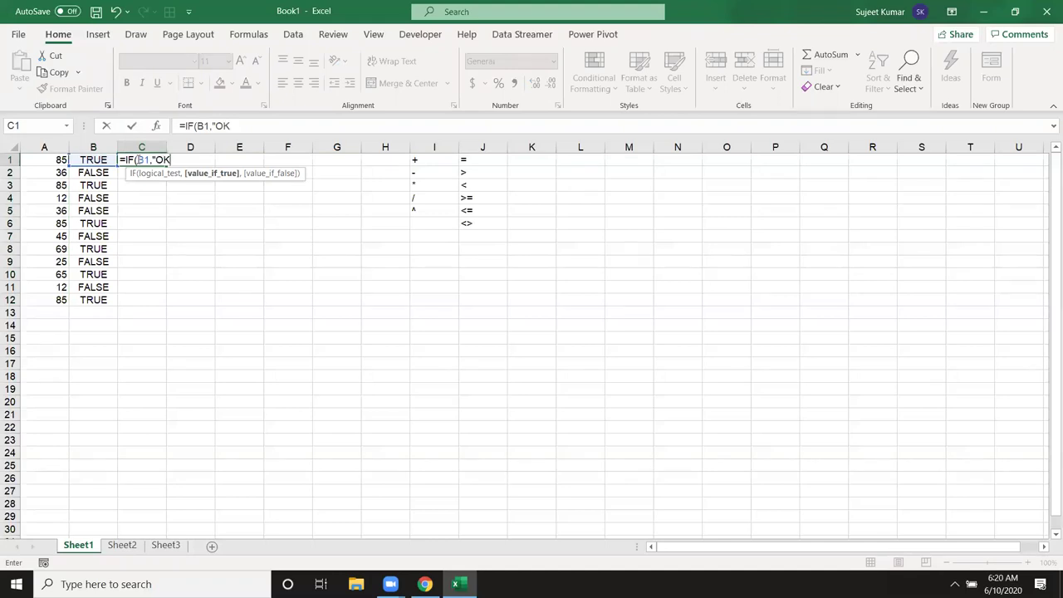
type("\",")
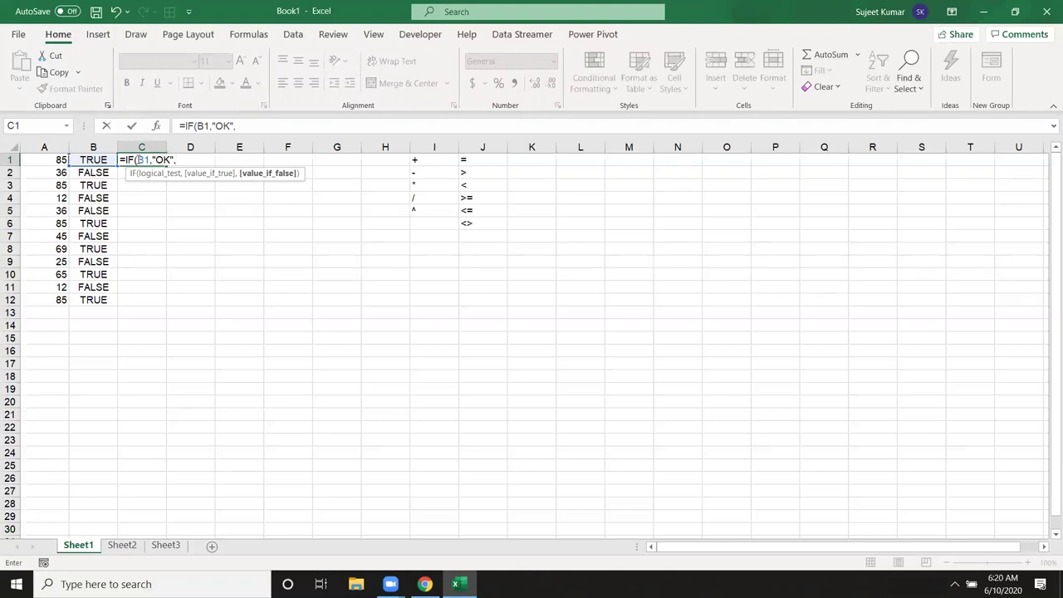
type("\"Pending\")")
key("Return")
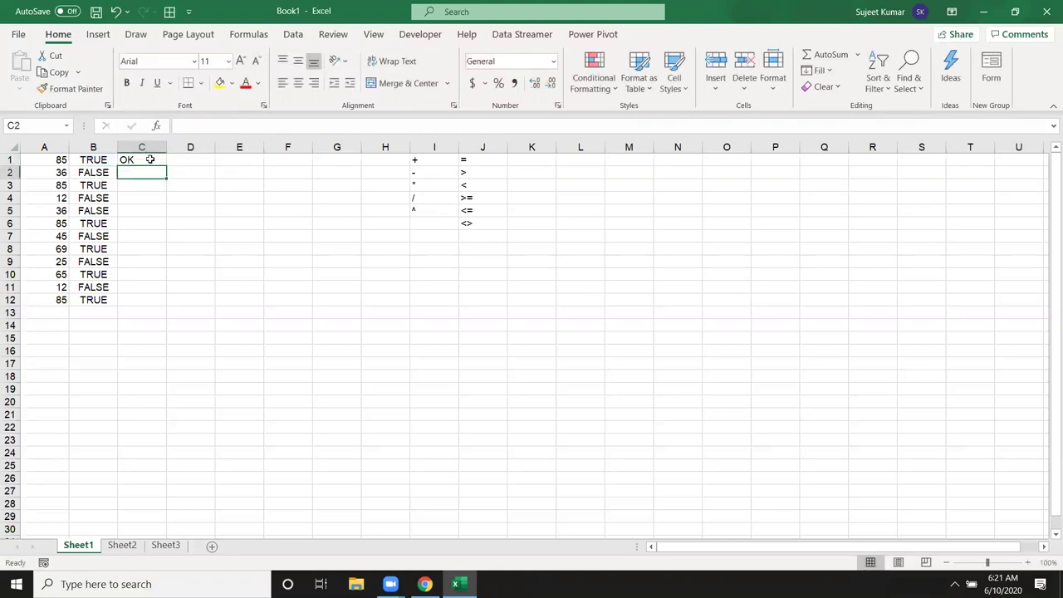
left_click(150, 161)
double_click(166, 165)
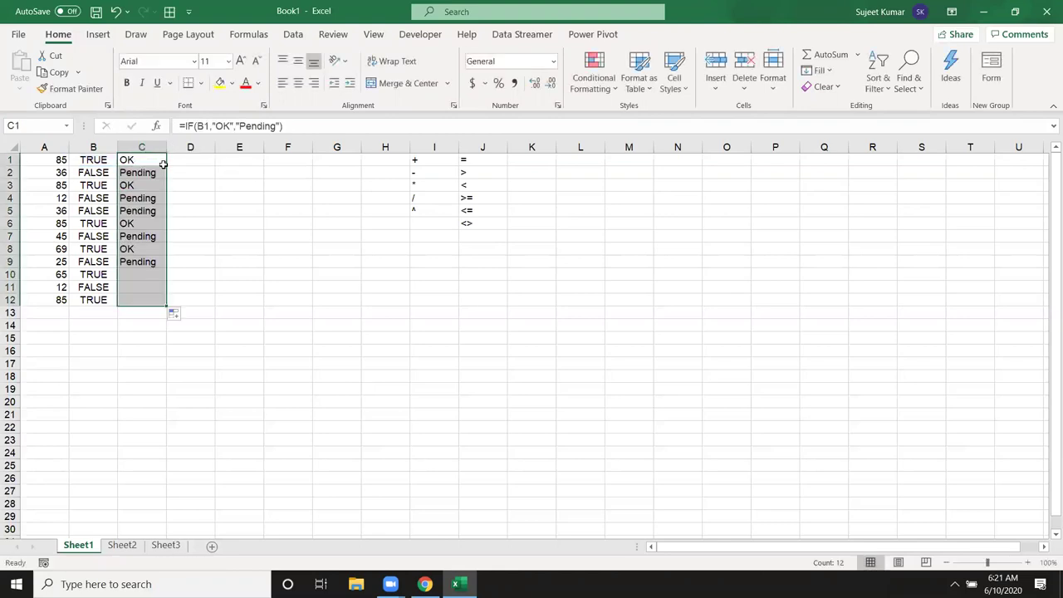
left_click(183, 161)
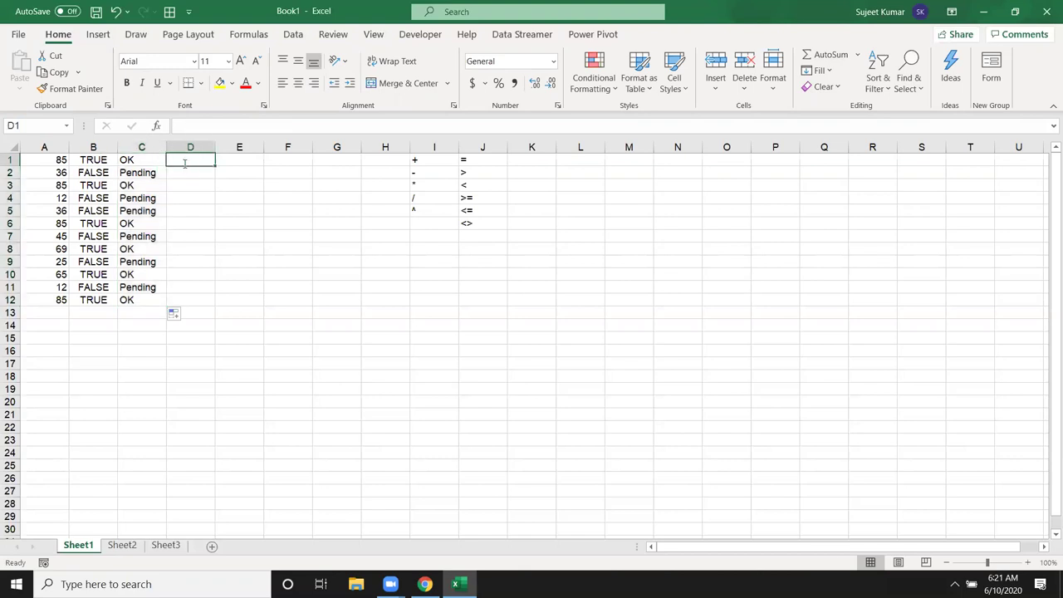
Enter =IF(A1>50,"OK","Pending") in D1 and fill it down to D12.
type("=if")
key("Tab")
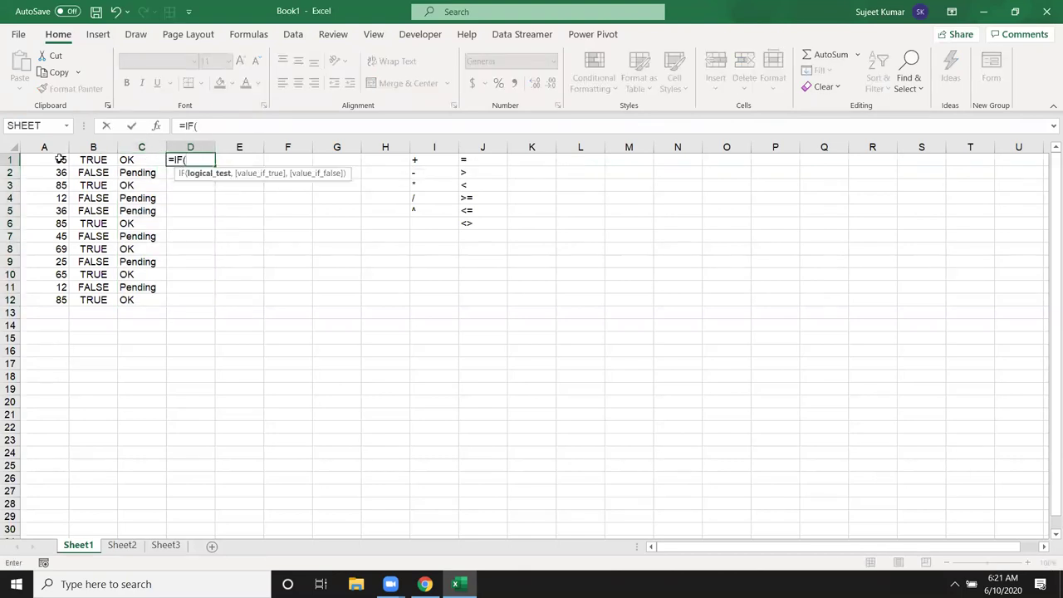
left_click(59, 158)
type(">50,\"OK\",\"P")
type("ending\")")
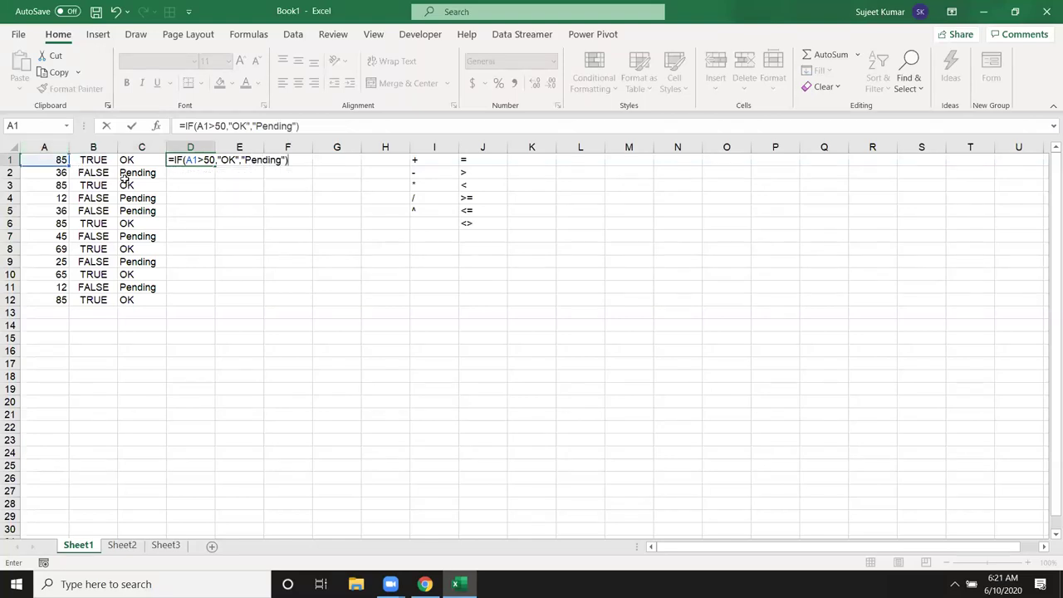
left_click_drag(214, 159, 187, 159)
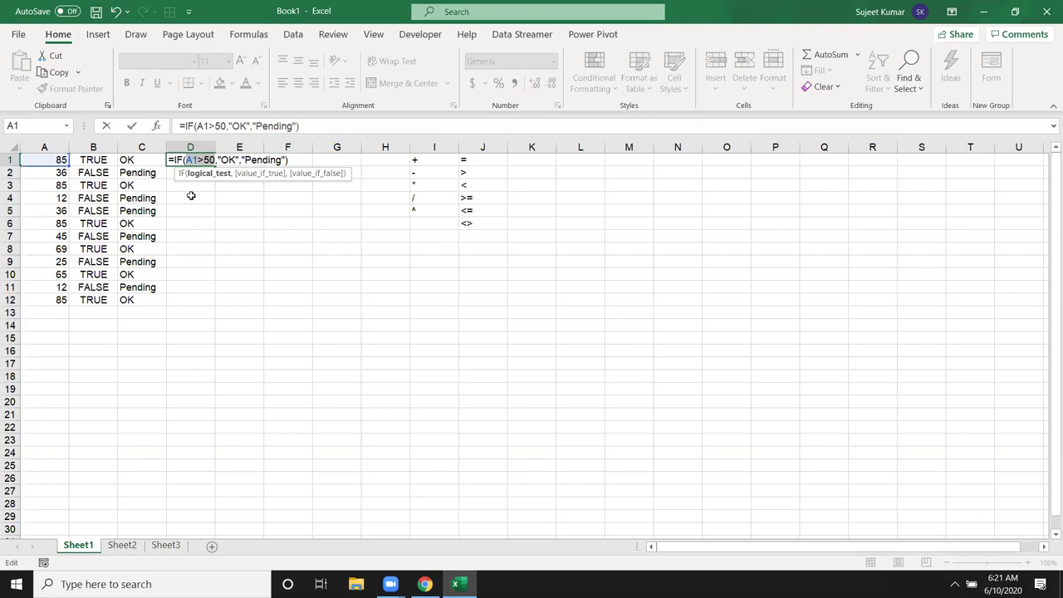
key("Return")
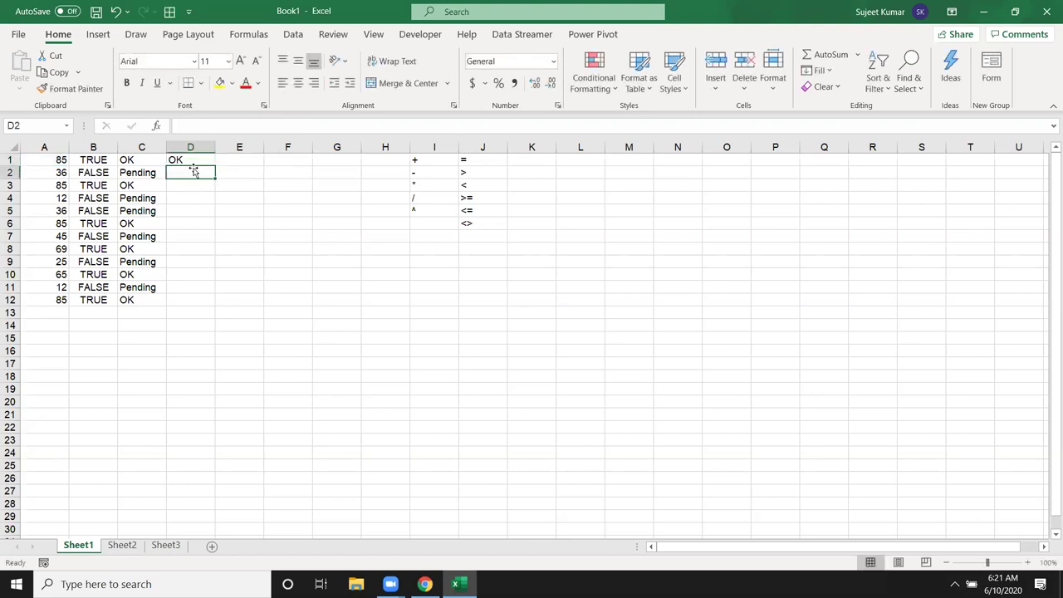
left_click(198, 161)
double_click(214, 166)
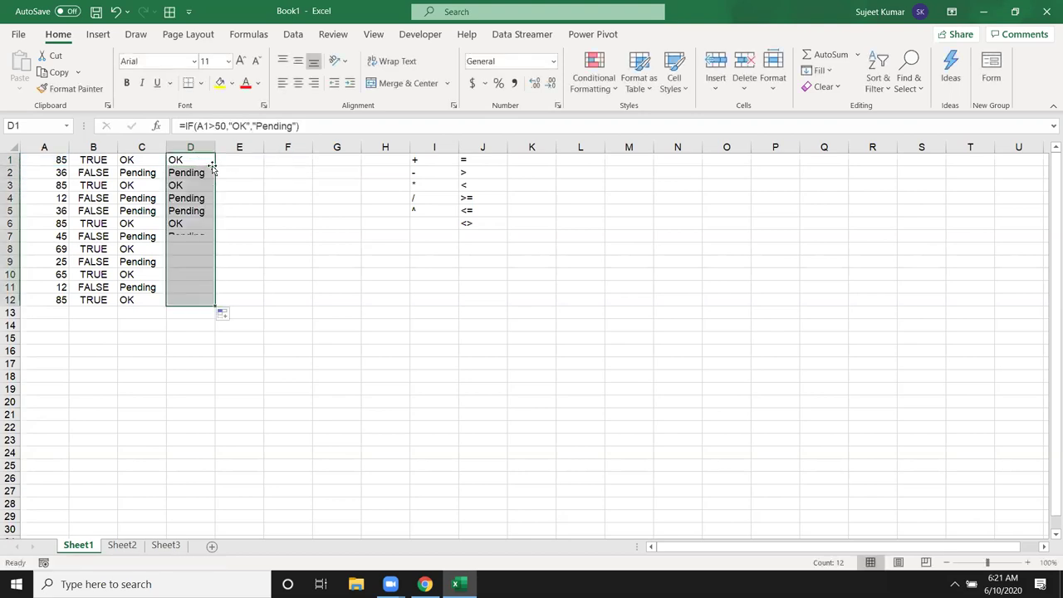
View B1's =A1>50 formula without changing it.
left_click(199, 168)
double_click(99, 159)
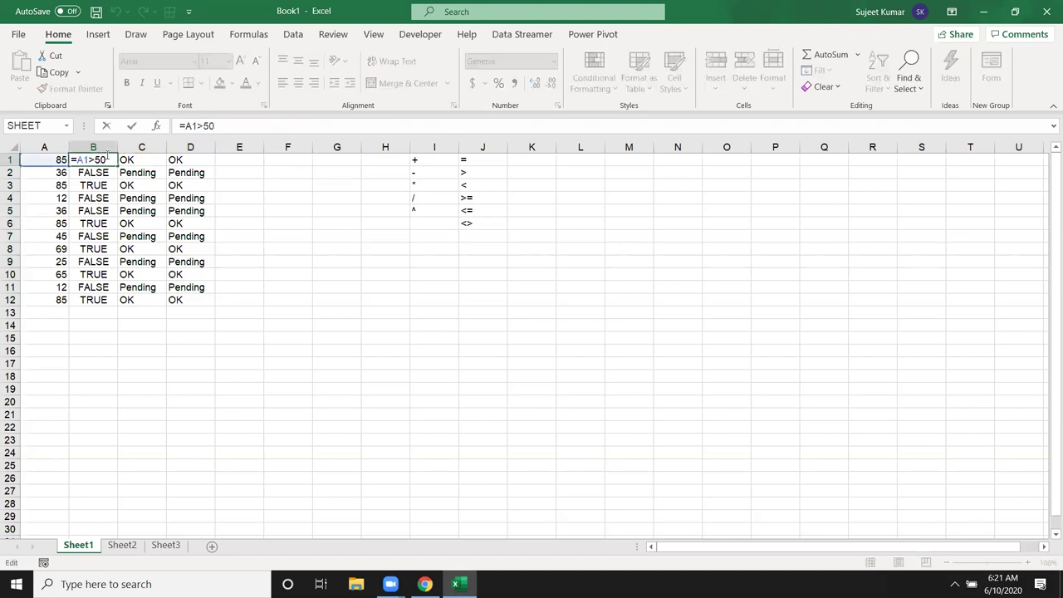
key("Return")
left_click(174, 160)
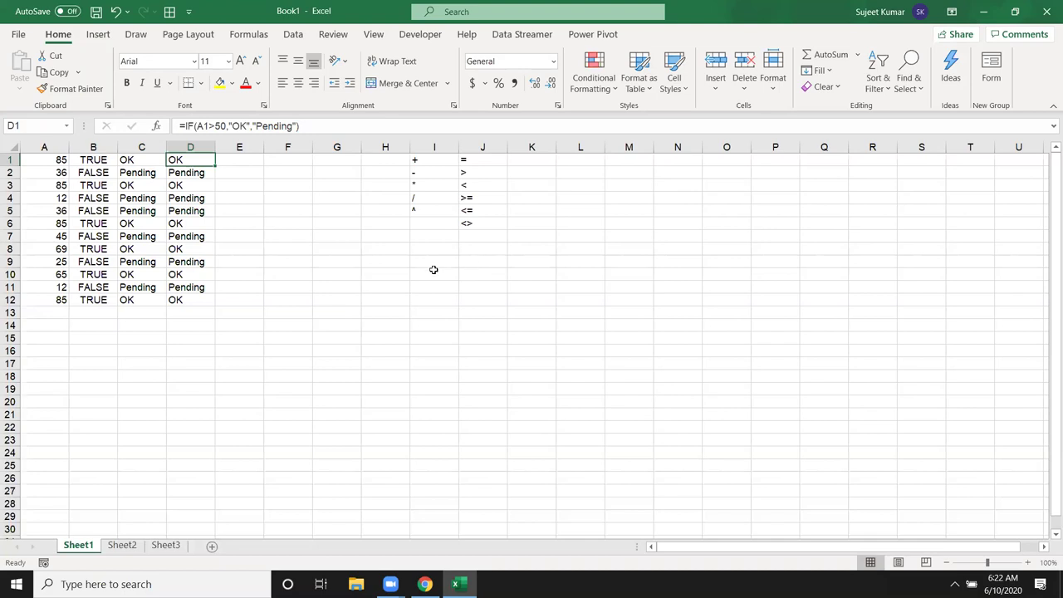
In G11, try entries starting with =, + and -, then type =i for function suggestions.
left_click(323, 283)
type("=")
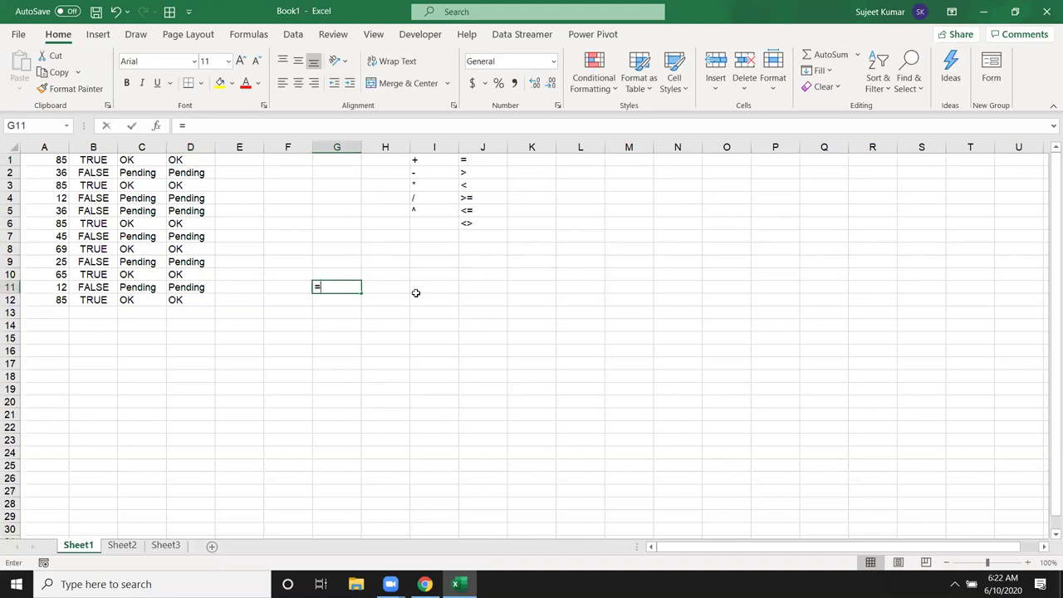
key("Escape")
type("+")
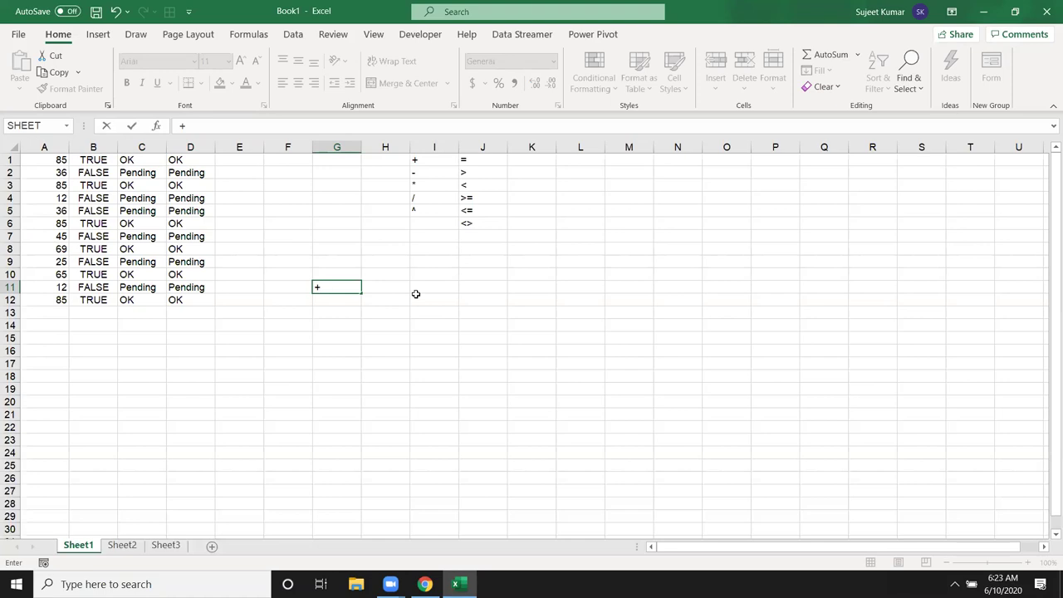
key("Escape")
type("-")
key("Escape")
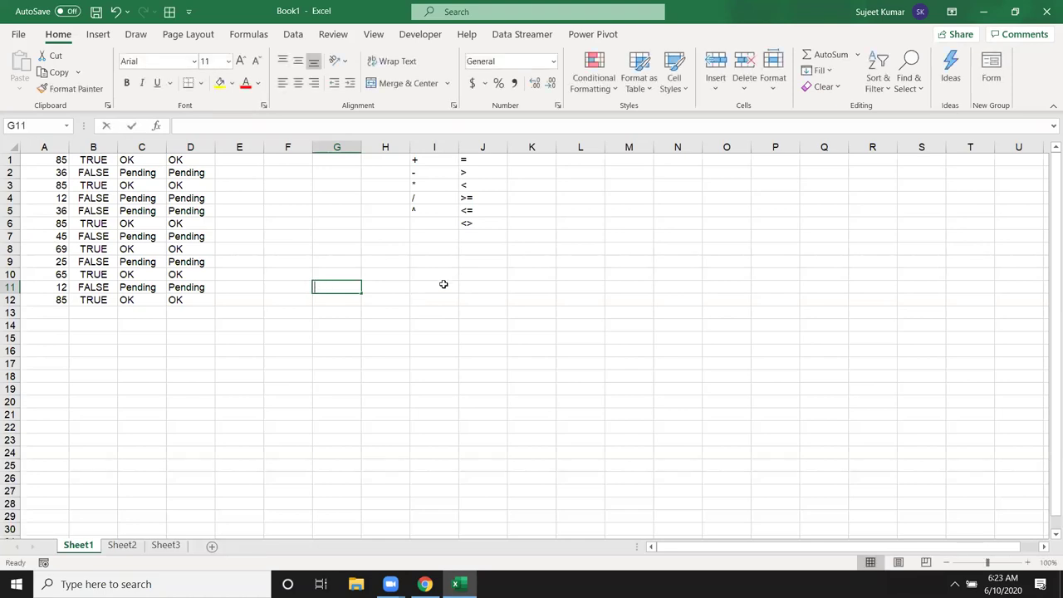
type("=")
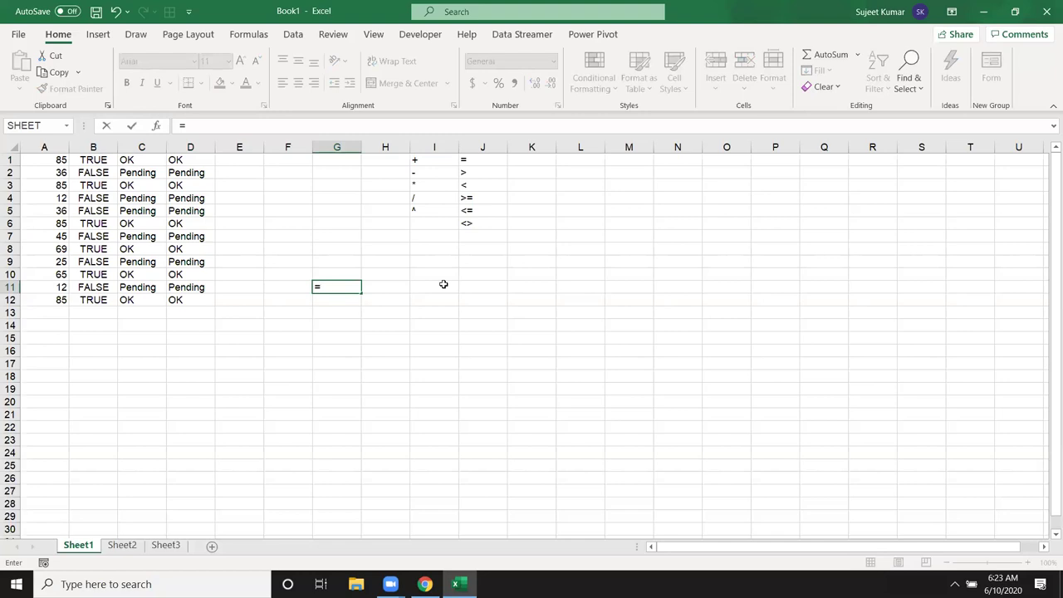
type("i")
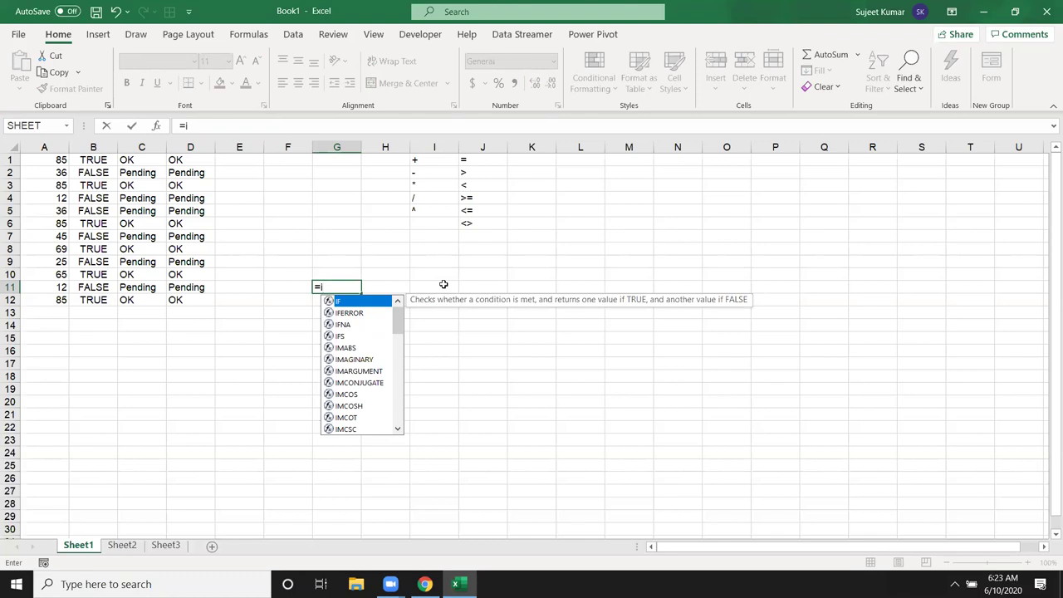
Browse the IF, IFERROR, IFNA and IFS descriptions, then insert IF( into G11.
key("Down")
key("Down")
key("Down")
key("Down")
key("Up")
key("Up")
key("Up")
key("Up")
key("Down")
key("Down")
key("Down")
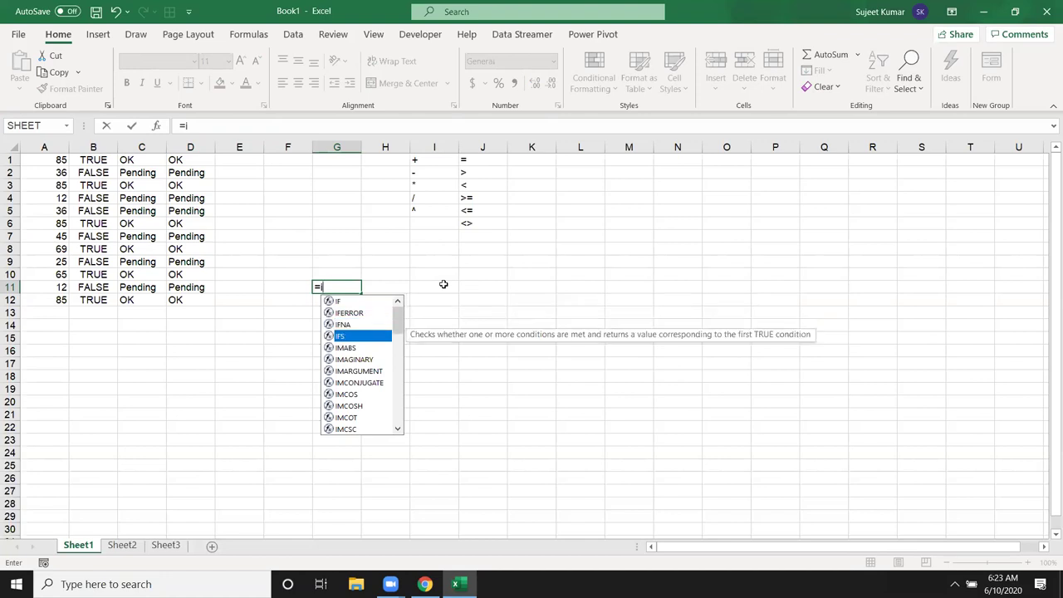
key("Up")
key("Down")
key("Up")
key("Up")
key("Down")
key("Up")
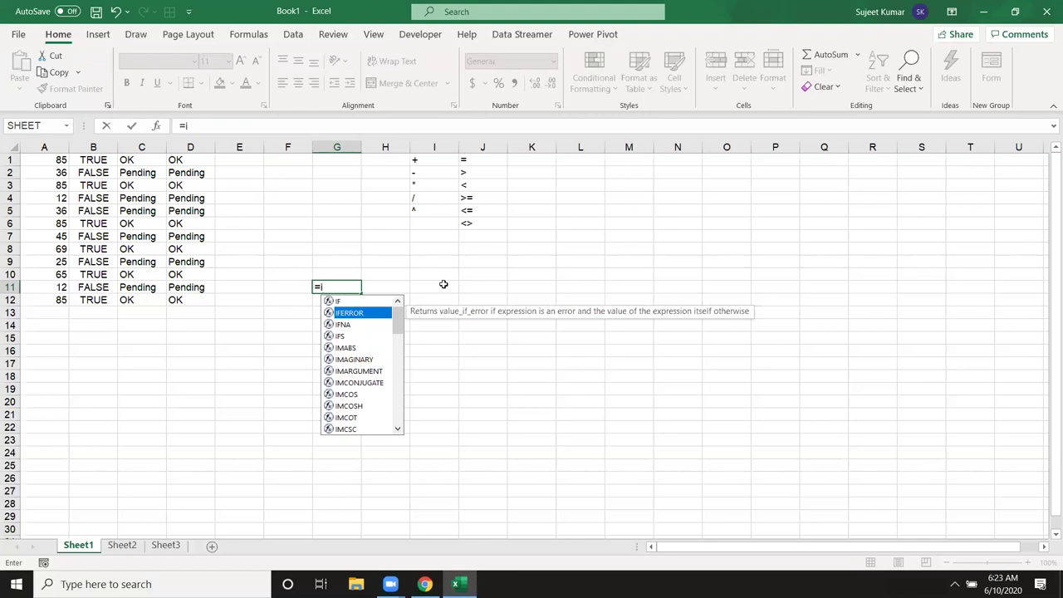
key("Down")
key("Up")
key("Up")
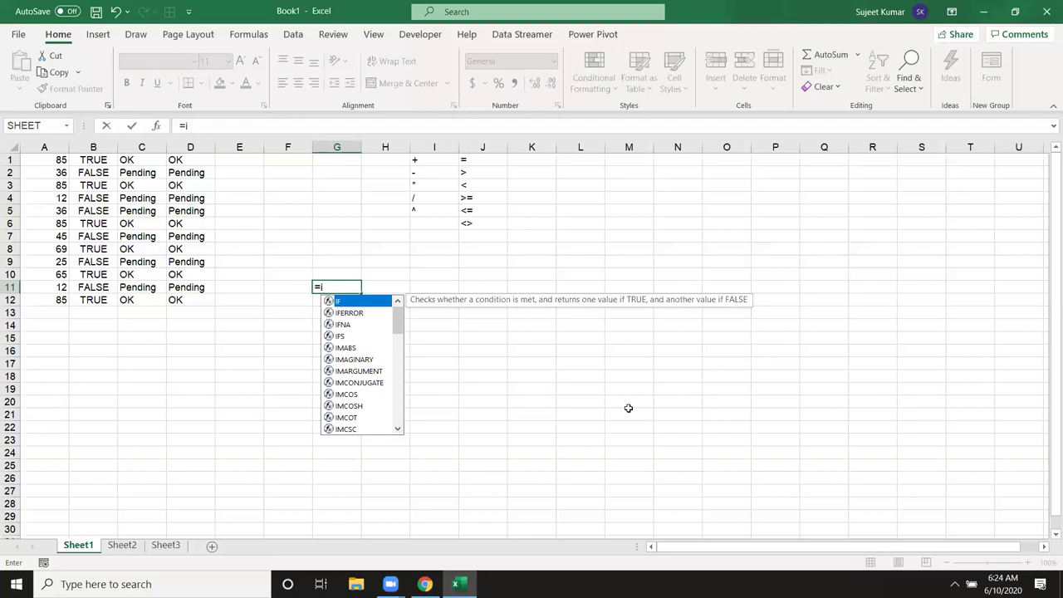
key("Tab")
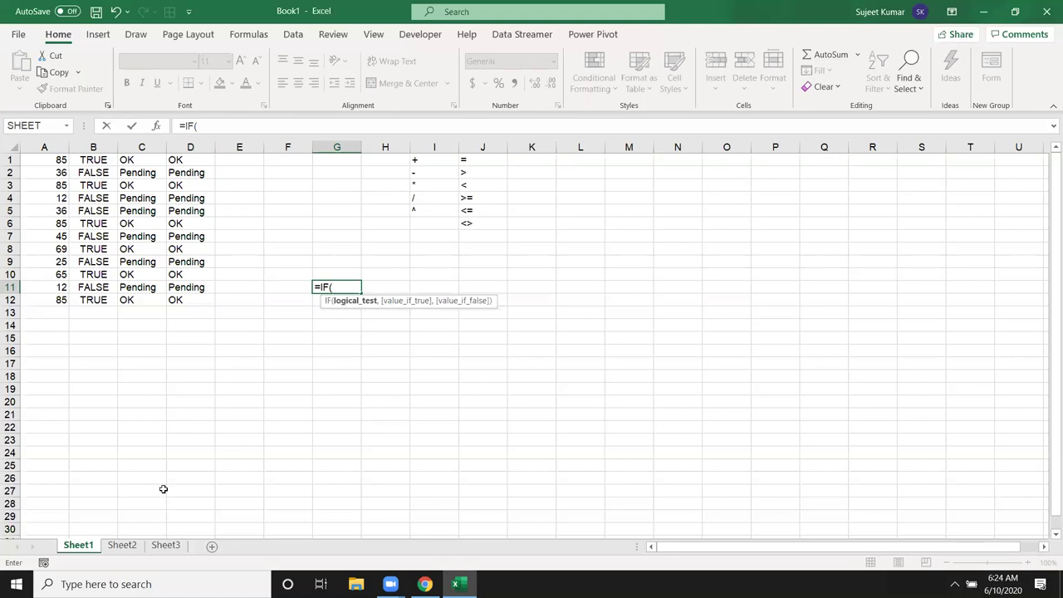
Complete G11 as =IF(E11=12,) after the parenthesis warning, then recheck it.
key("Return")
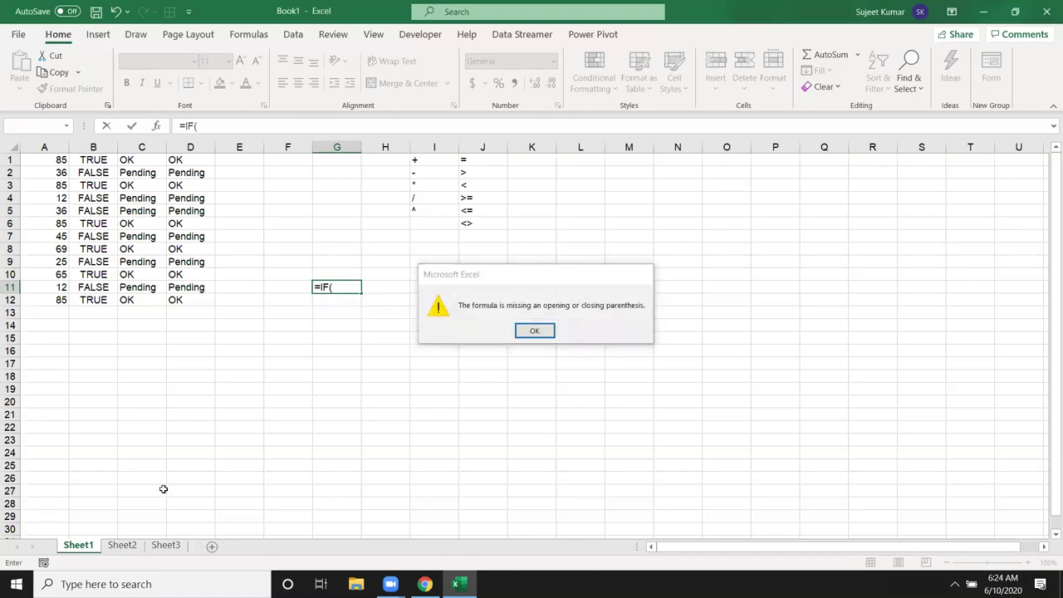
key("Return")
key("Return")
key("Return")
key("Return")
key("Return")
key("End")
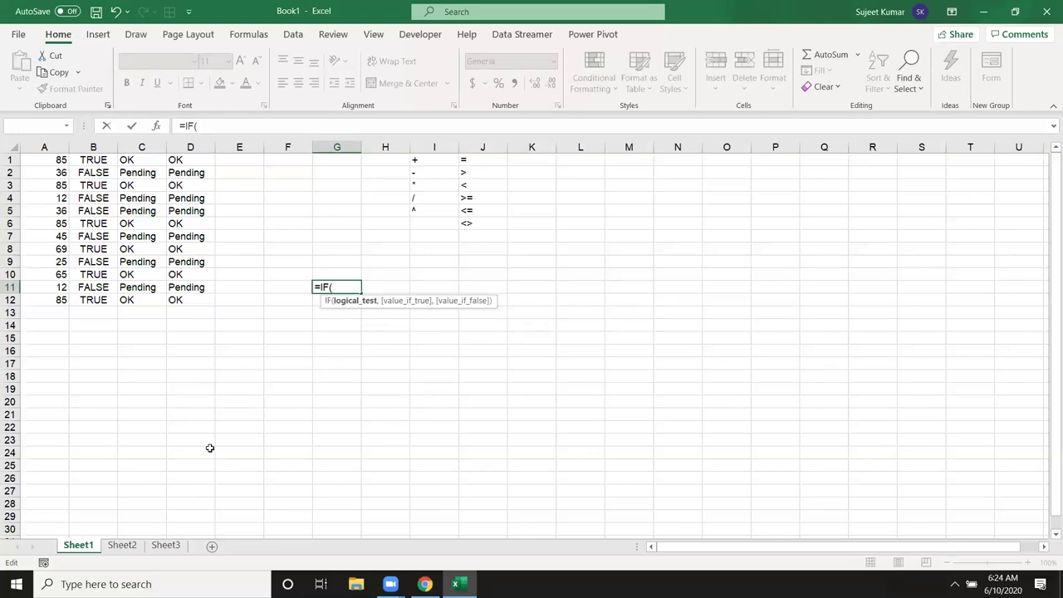
left_click(242, 292)
type("=12,")
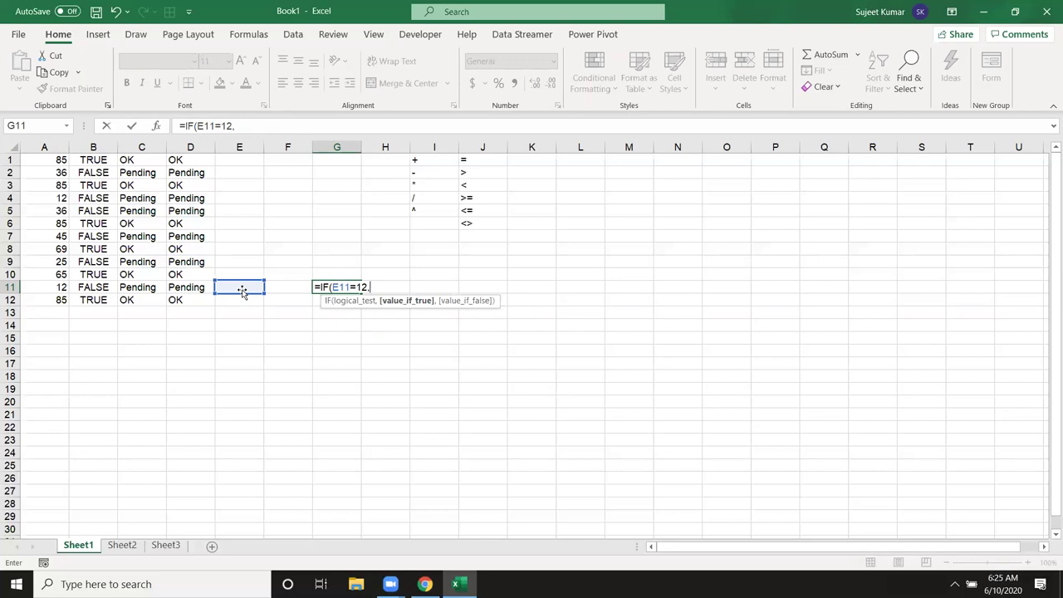
key("Return")
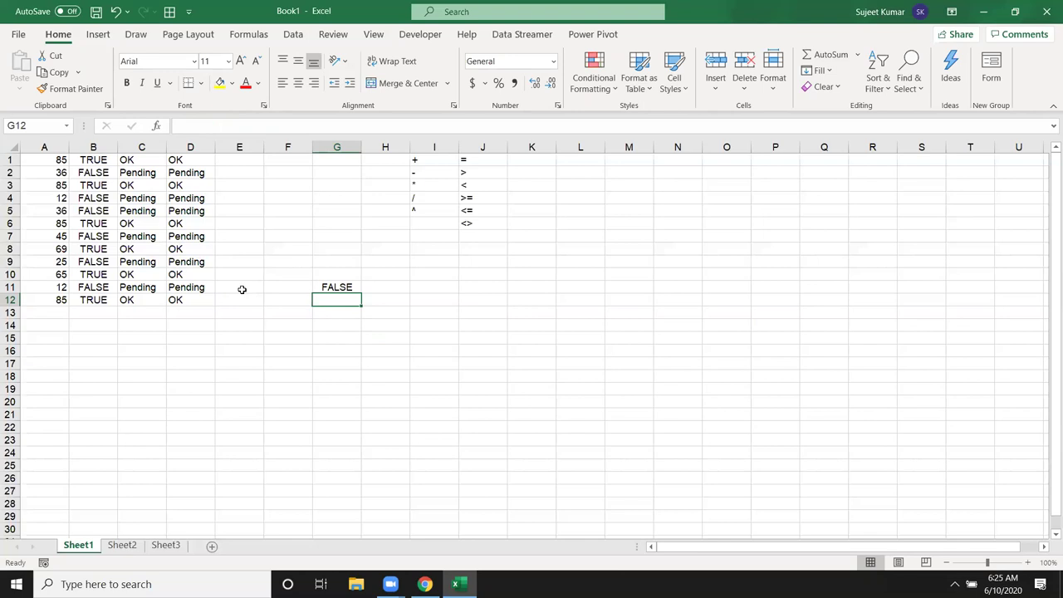
key("Up")
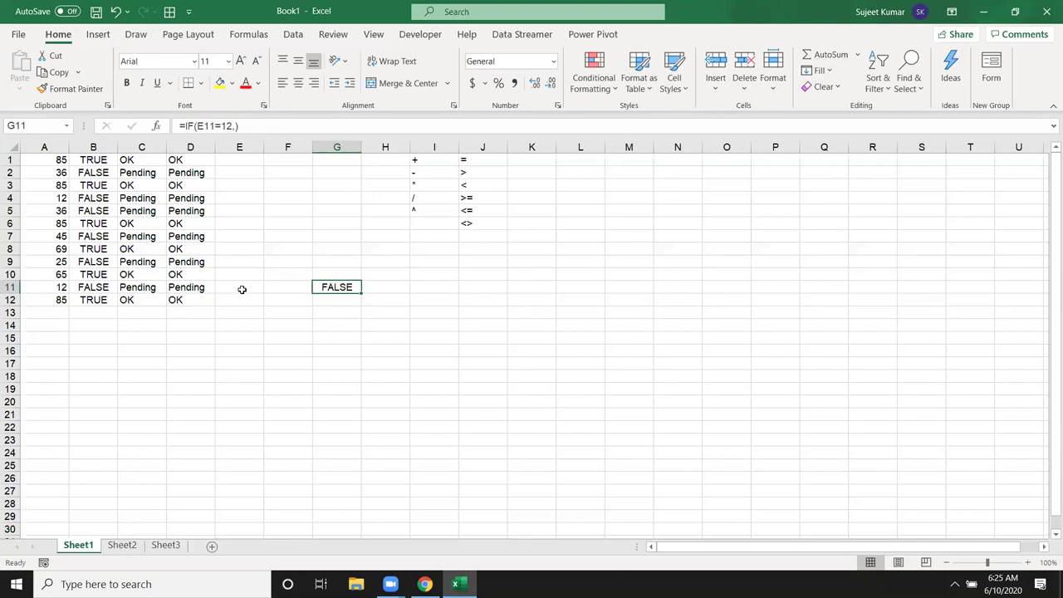
key("Down")
Insert VLOOKUP( into G12 from the =vl suggestions.
type("=")
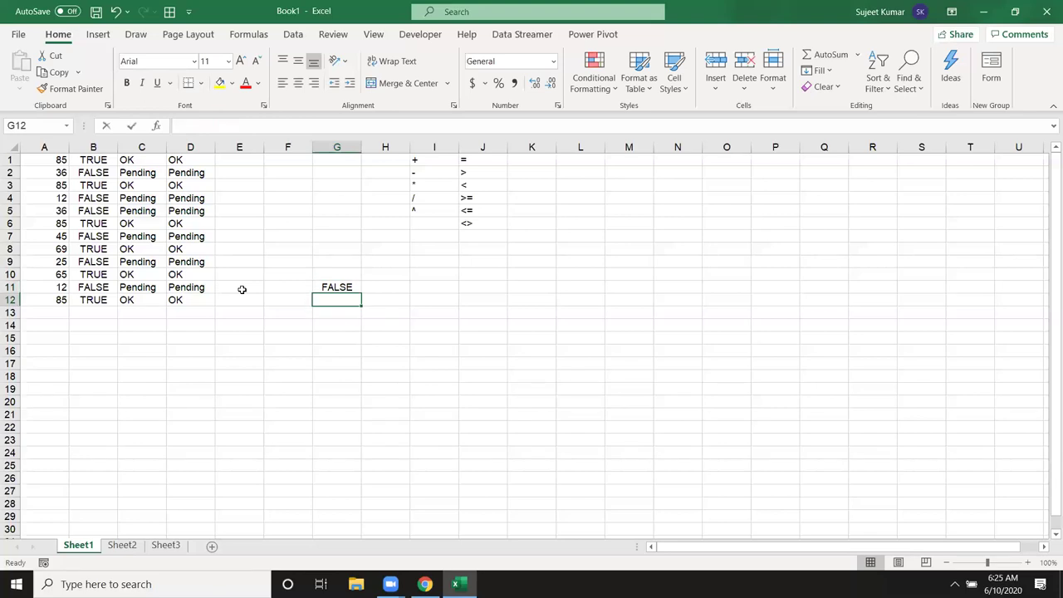
type("vl")
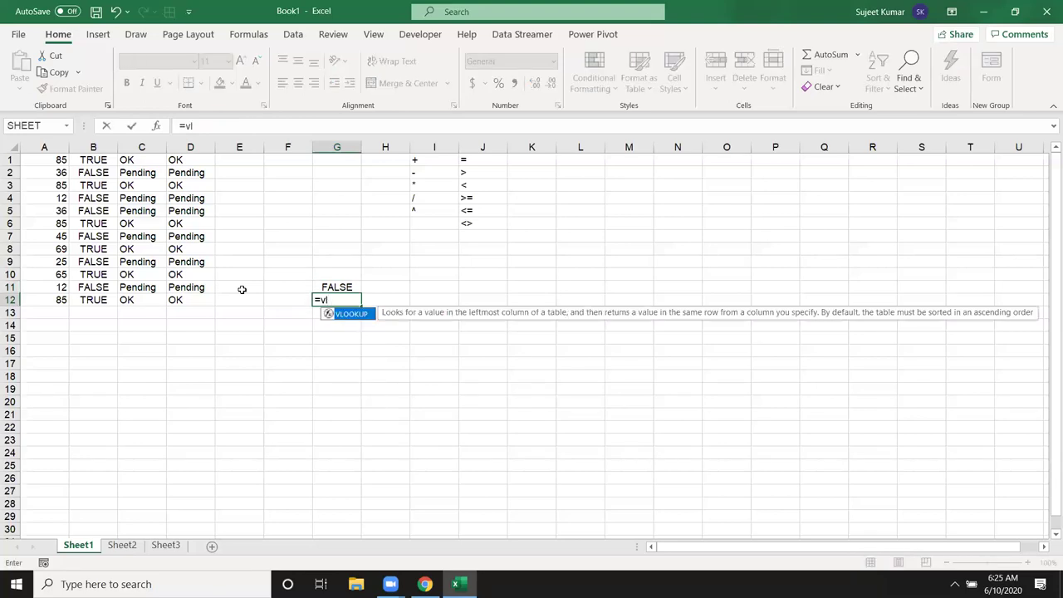
key("Tab")
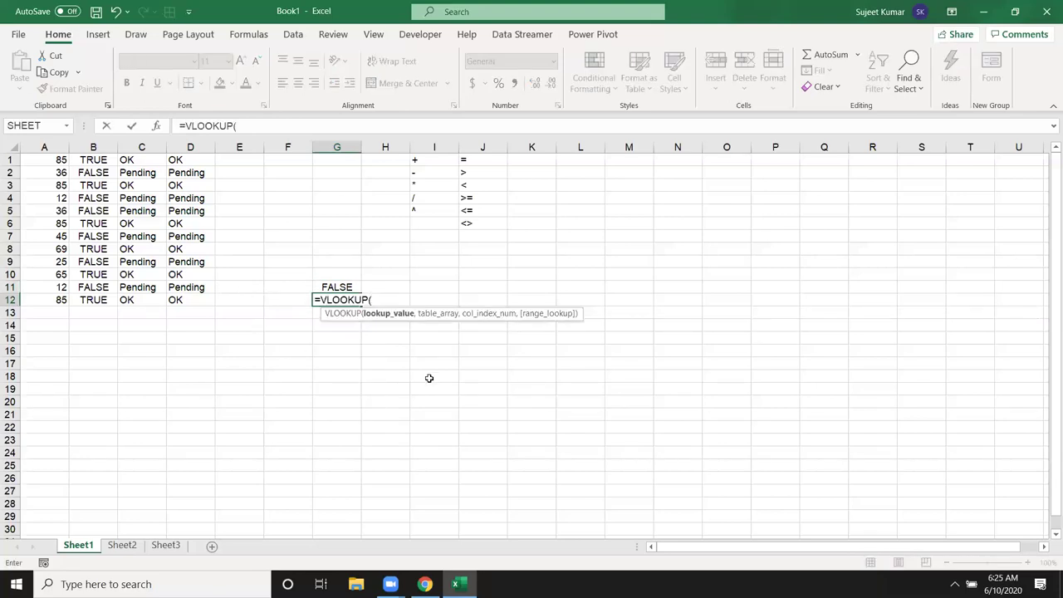